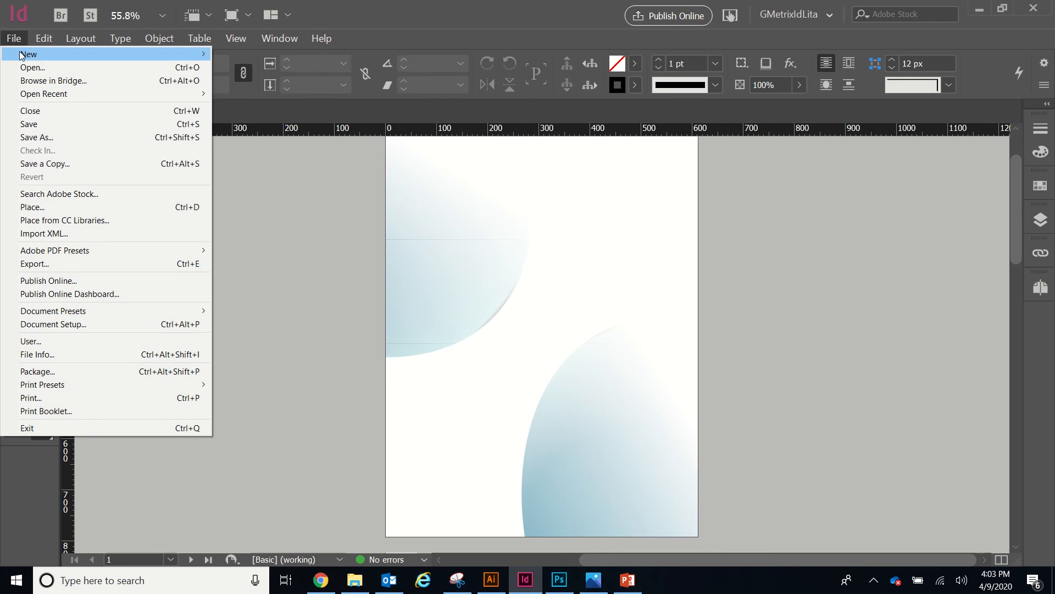
Create a portrait web document from the 800 x 600 preset in inches, and switch the screen mode to Preview and back to Normal
{"action": "mouse_move", "coordinate": [33, 52]}
{"action": "left_click", "coordinate": [255, 55]}
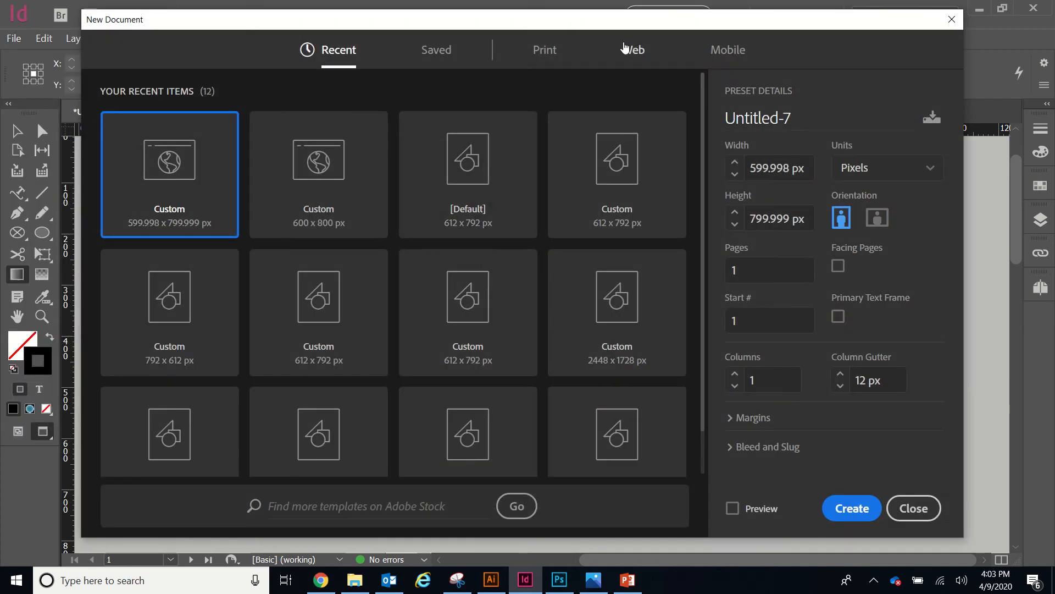
{"action": "left_click", "coordinate": [632, 48]}
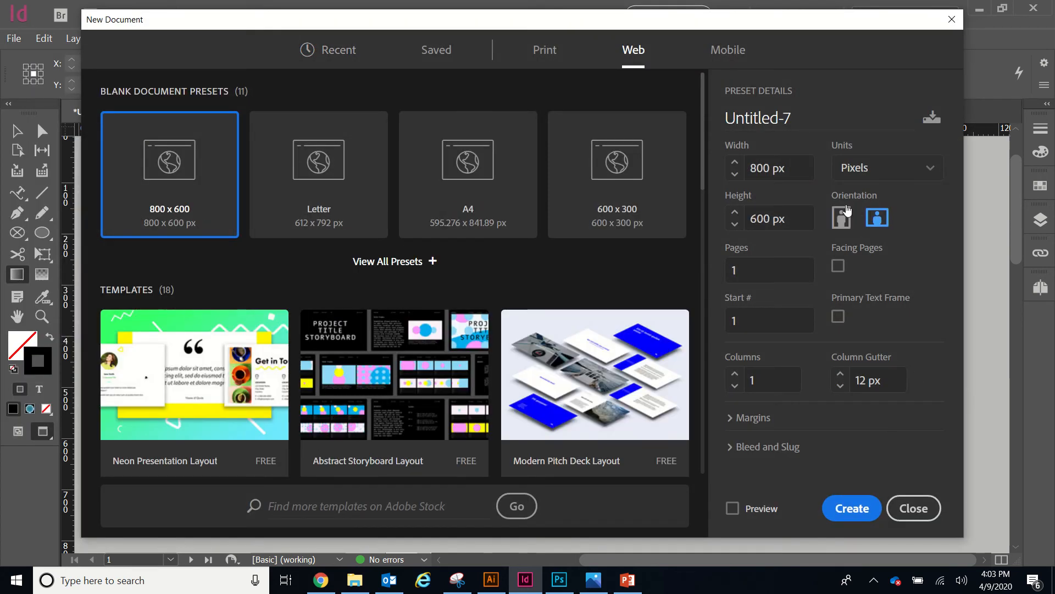
{"action": "left_click", "coordinate": [874, 171]}
{"action": "left_click", "coordinate": [881, 265]}
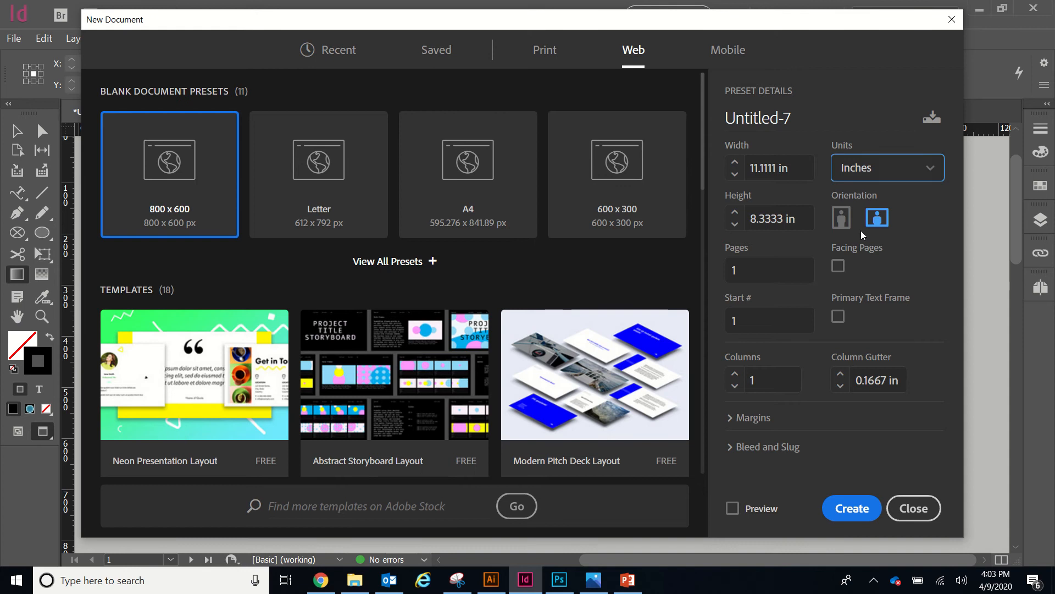
{"action": "left_click", "coordinate": [843, 221]}
{"action": "left_click", "coordinate": [852, 512]}
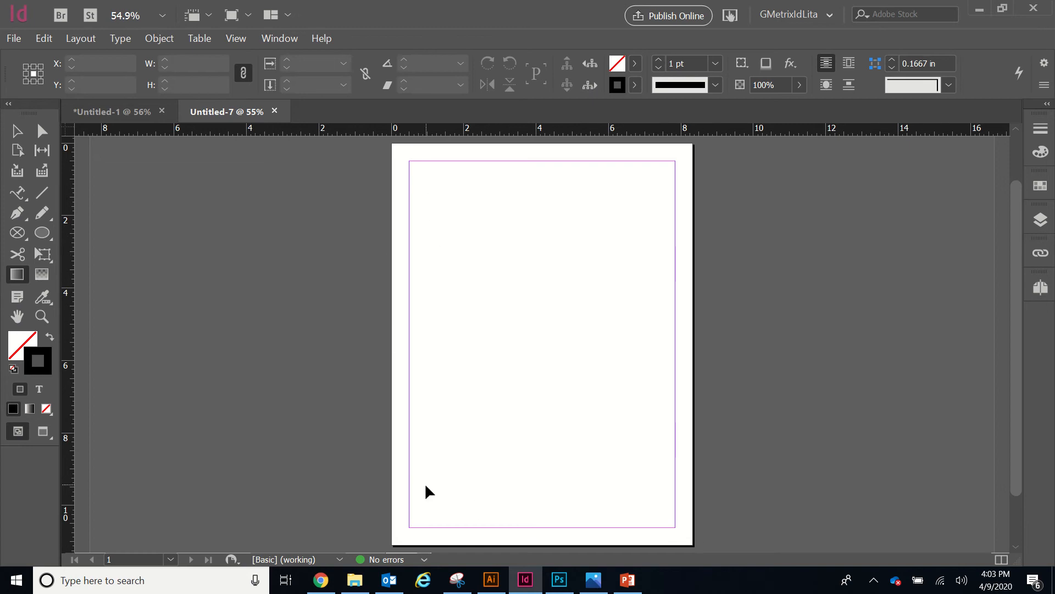
{"action": "left_click", "coordinate": [46, 436]}
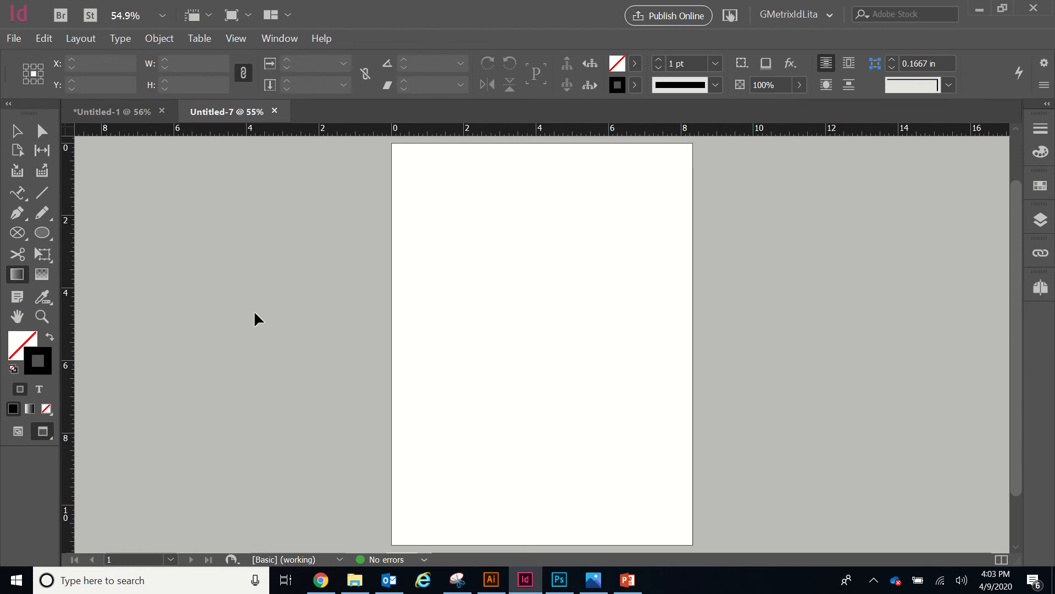
{"action": "left_click", "coordinate": [18, 431]}
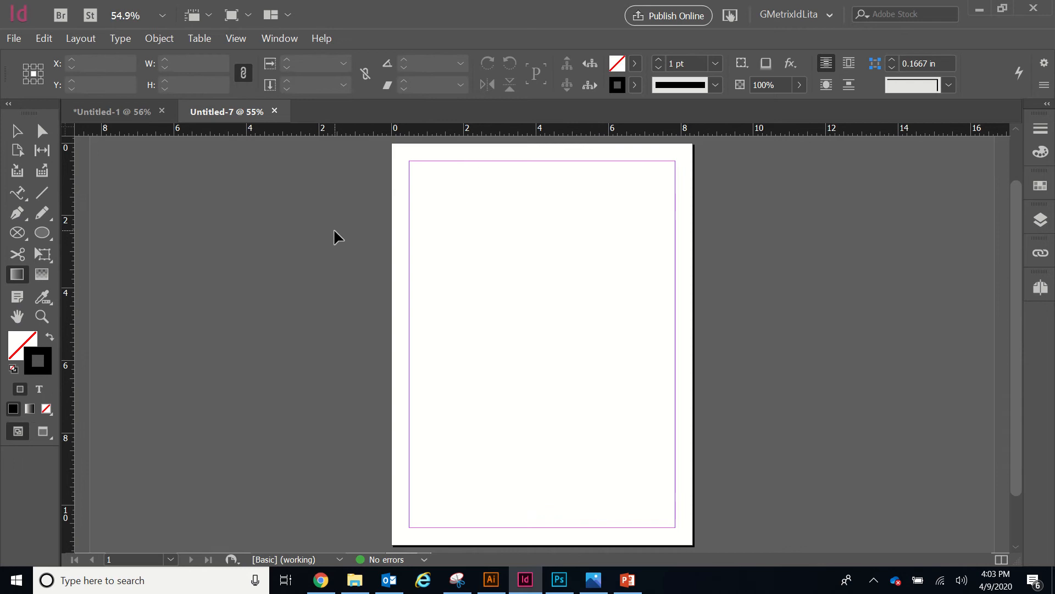
Draw a near-circular ellipse about 6.5 in wide and 6.3 in high, and centre it horizontally on the page
{"action": "key", "text": "l"}
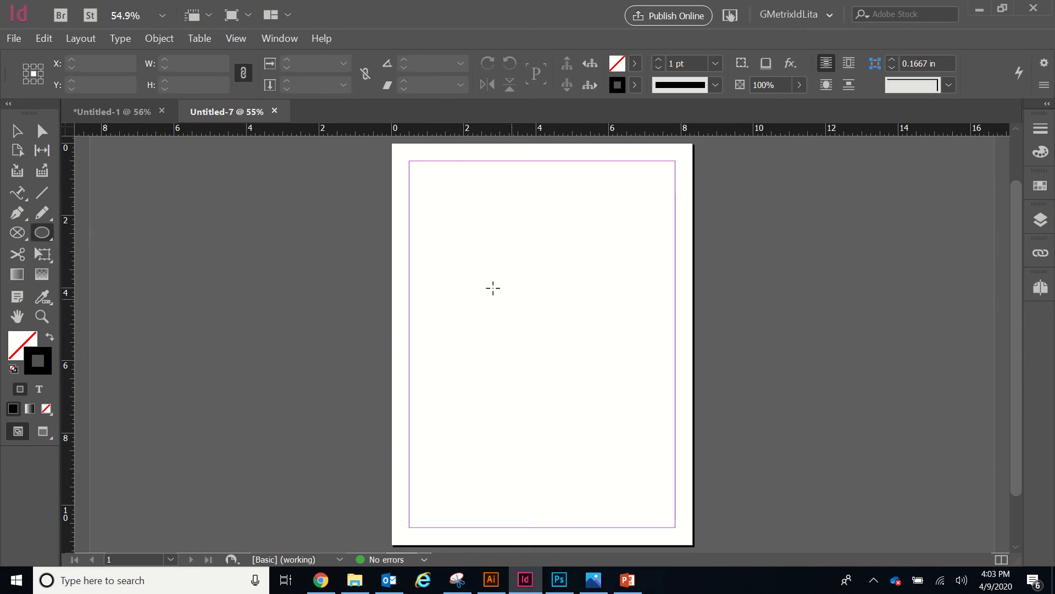
{"action": "left_click_drag", "start_coordinate": [452, 216], "coordinate": [687, 442]}
{"action": "key", "text": "v"}
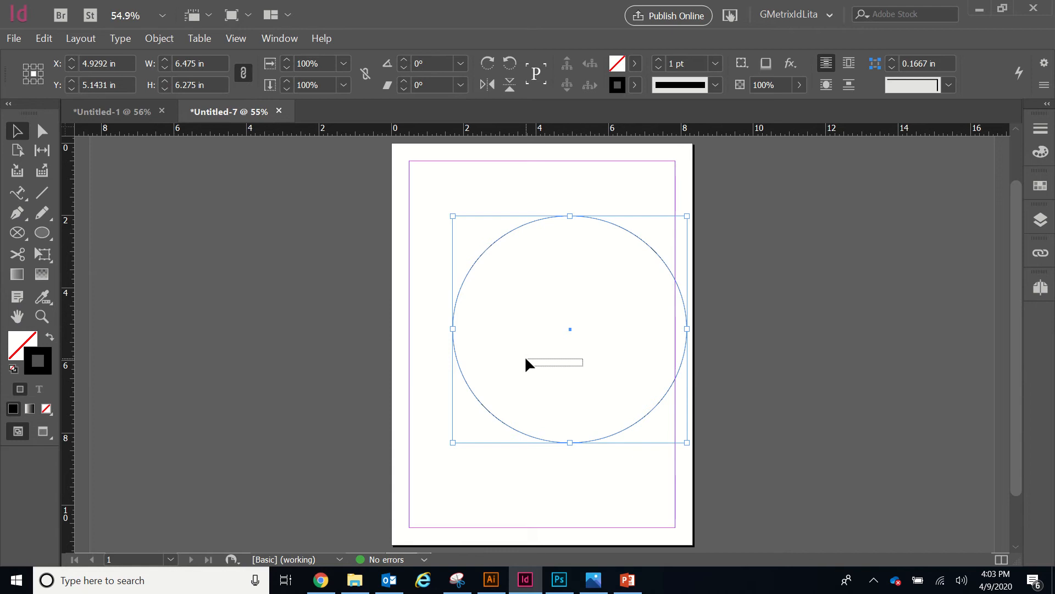
{"action": "left_click", "coordinate": [526, 362]}
{"action": "left_click_drag", "start_coordinate": [457, 348], "coordinate": [429, 336]}
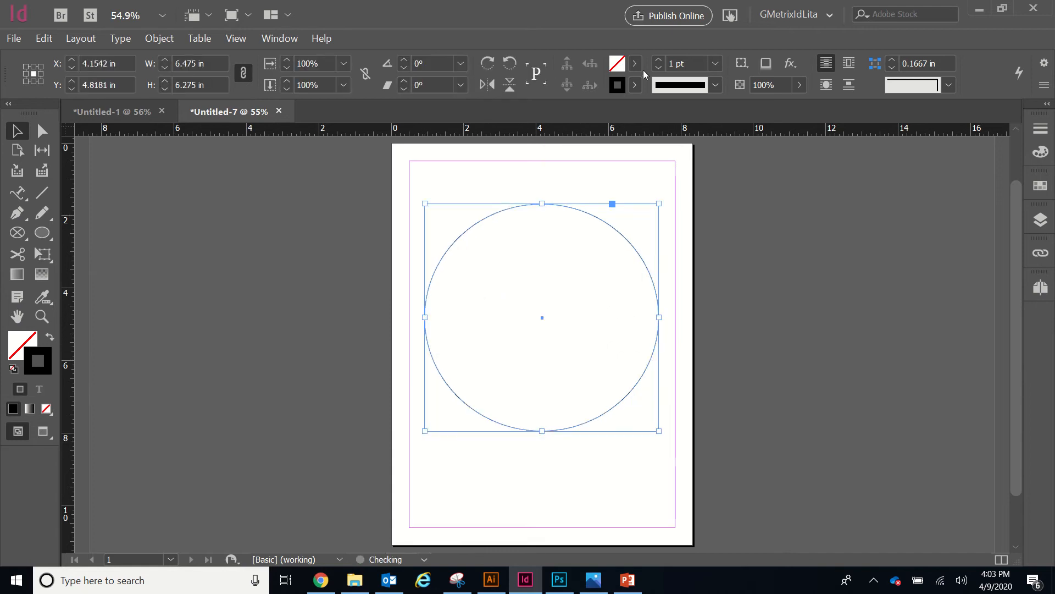
Fill the circle with the RGB Cyan swatch and deselect it
{"action": "left_click", "coordinate": [635, 64]}
{"action": "left_click", "coordinate": [471, 187]}
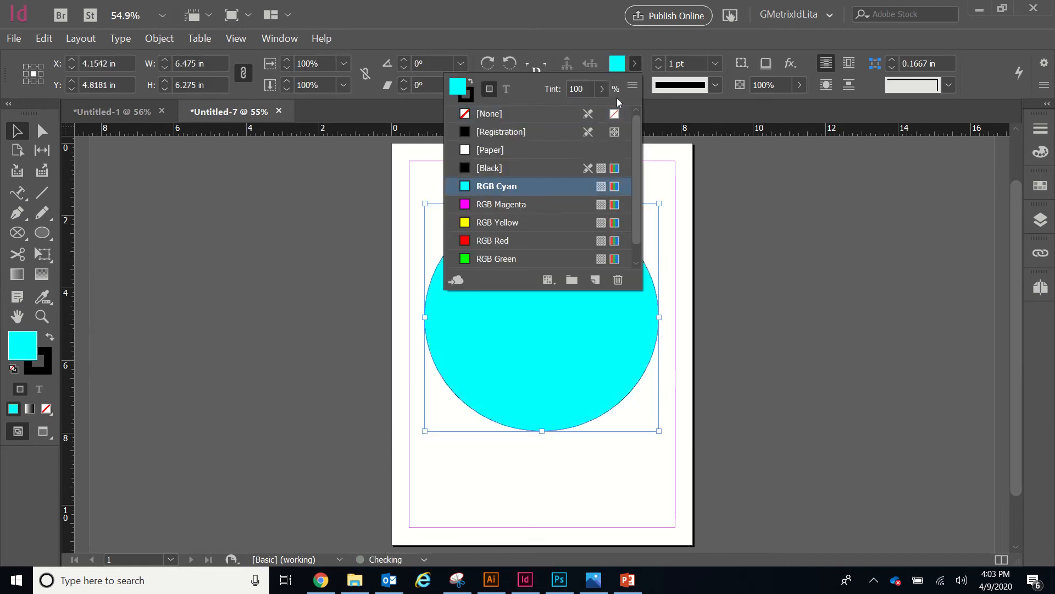
{"action": "left_click", "coordinate": [824, 263]}
Try to set the circle's stroke to None and its fill to blue #005eec
{"action": "left_click", "coordinate": [635, 85]}
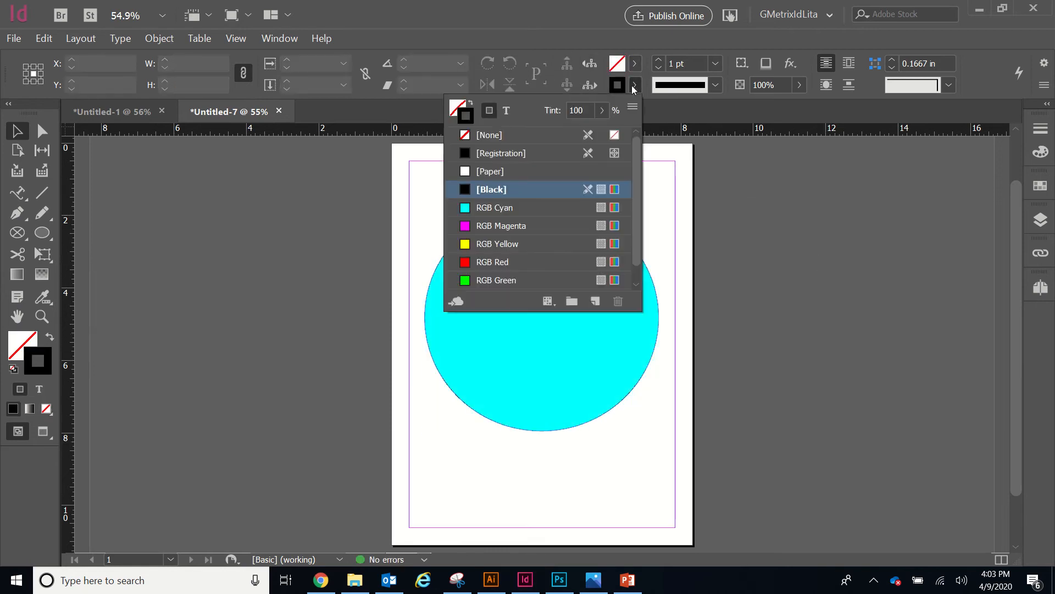
{"action": "left_click", "coordinate": [489, 134]}
{"action": "left_click", "coordinate": [19, 339]}
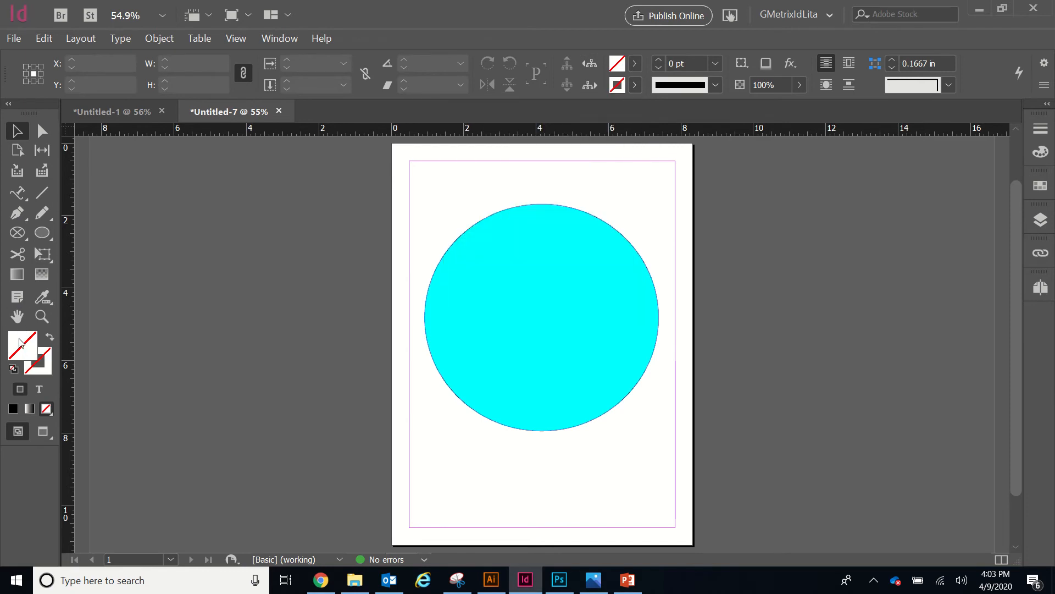
{"action": "double_click", "coordinate": [20, 340]}
{"action": "left_click", "coordinate": [506, 325]}
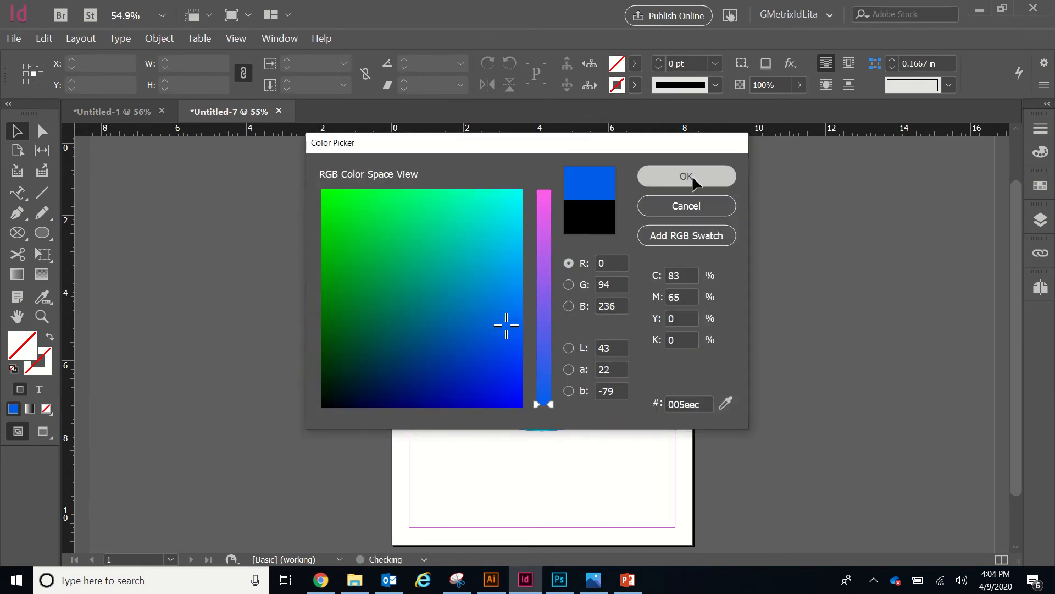
{"action": "left_click", "coordinate": [688, 173]}
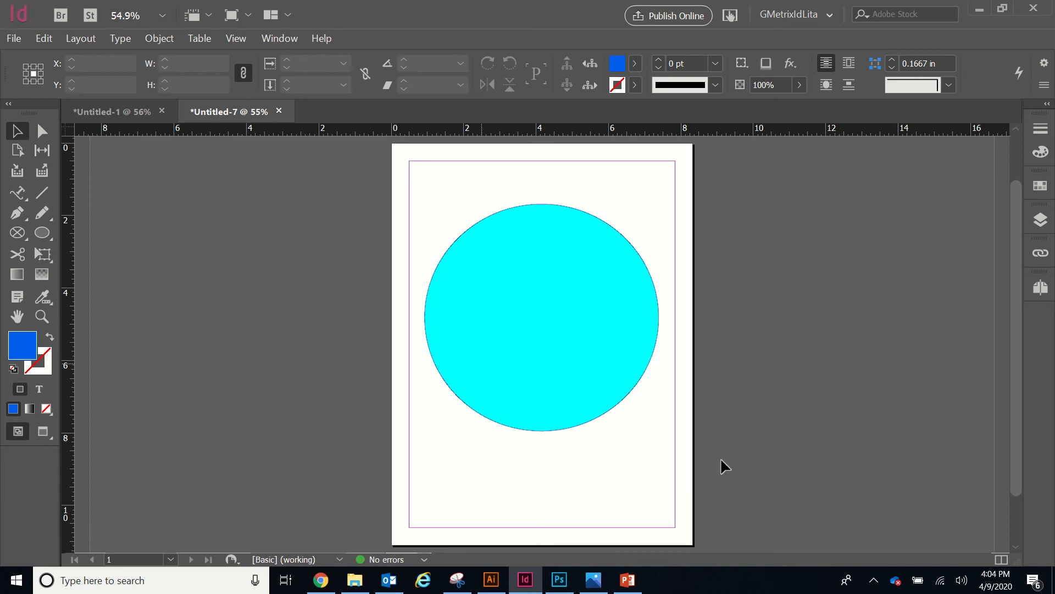
Select the circle, change its fill to a medium blue and set its stroke to None
{"action": "left_click", "coordinate": [532, 286]}
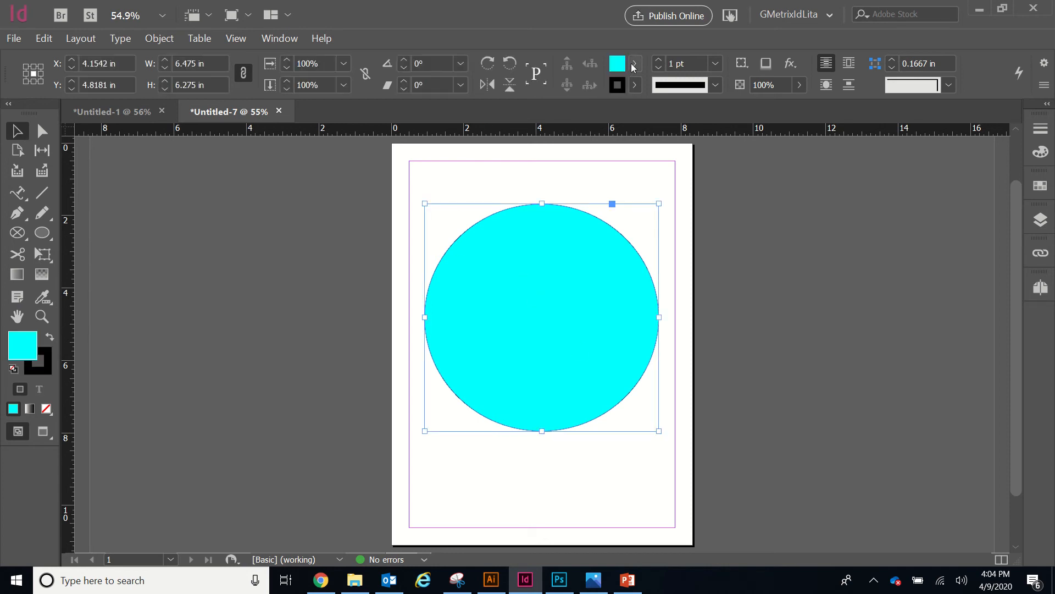
{"action": "double_click", "coordinate": [25, 346]}
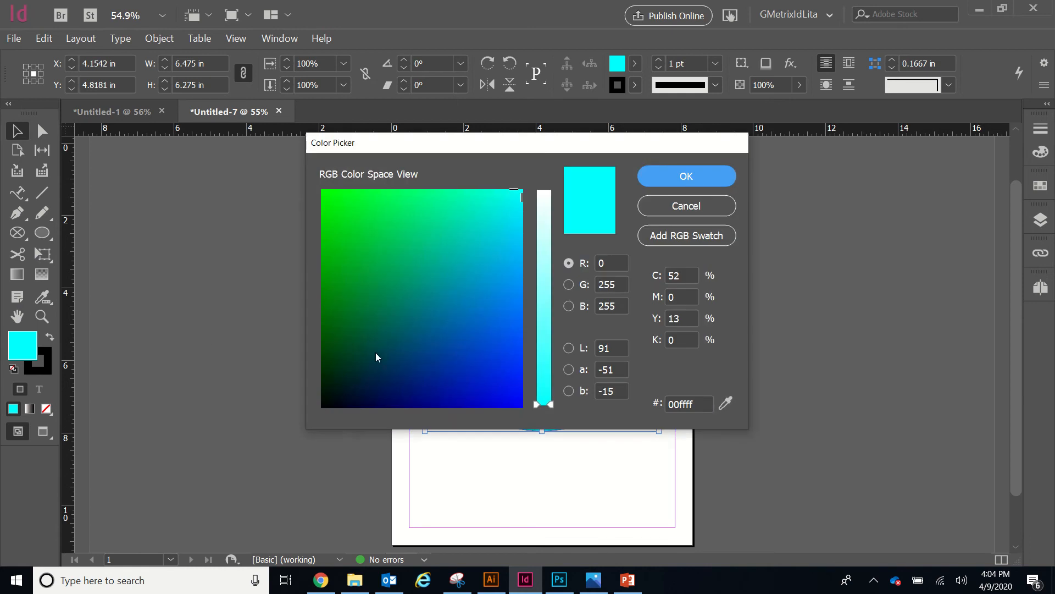
{"action": "left_click", "coordinate": [476, 310]}
{"action": "left_click", "coordinate": [721, 182]}
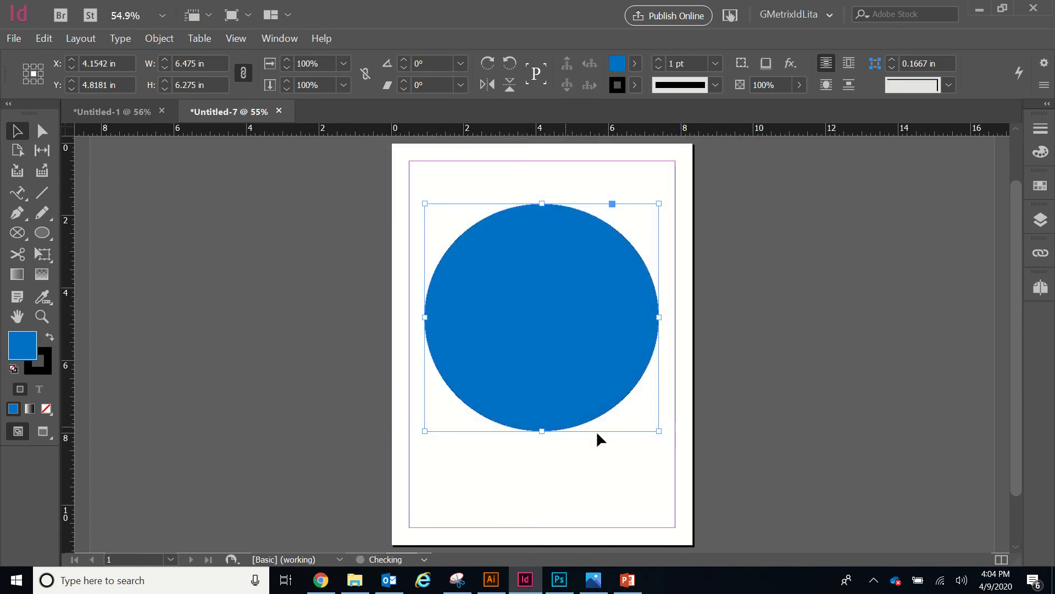
{"action": "left_click", "coordinate": [48, 375]}
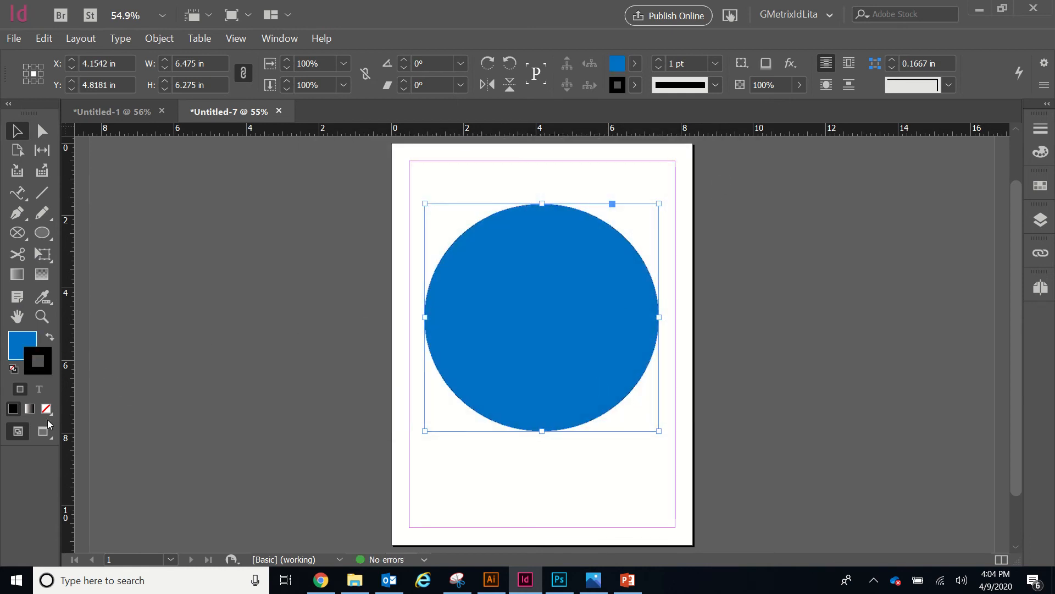
{"action": "left_click", "coordinate": [47, 409]}
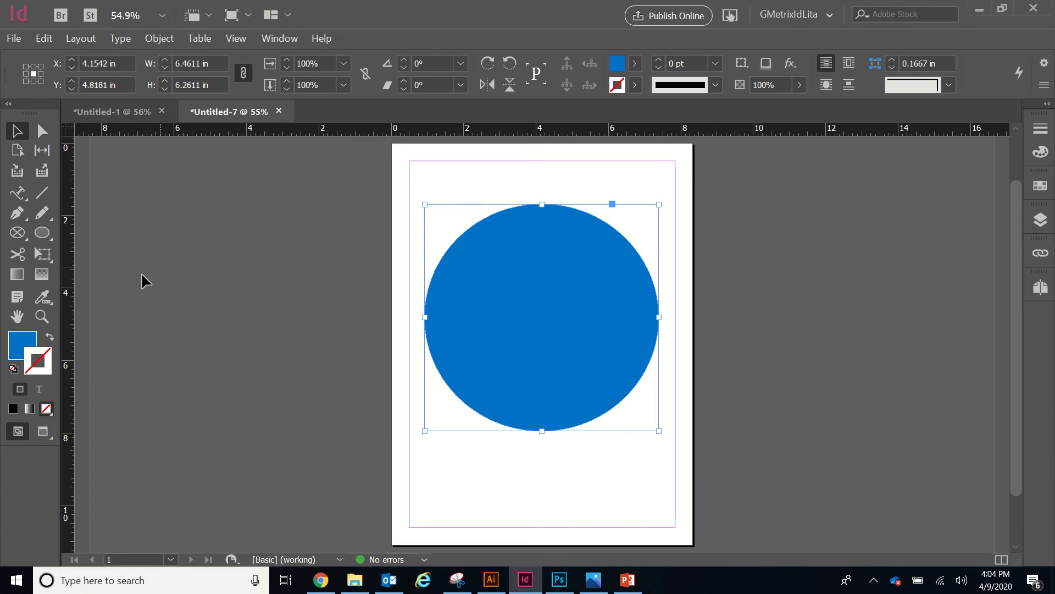
Try to apply a horizontal gradient across the circle with the stroke active, and reset the stroke to None
{"action": "left_click", "coordinate": [18, 278]}
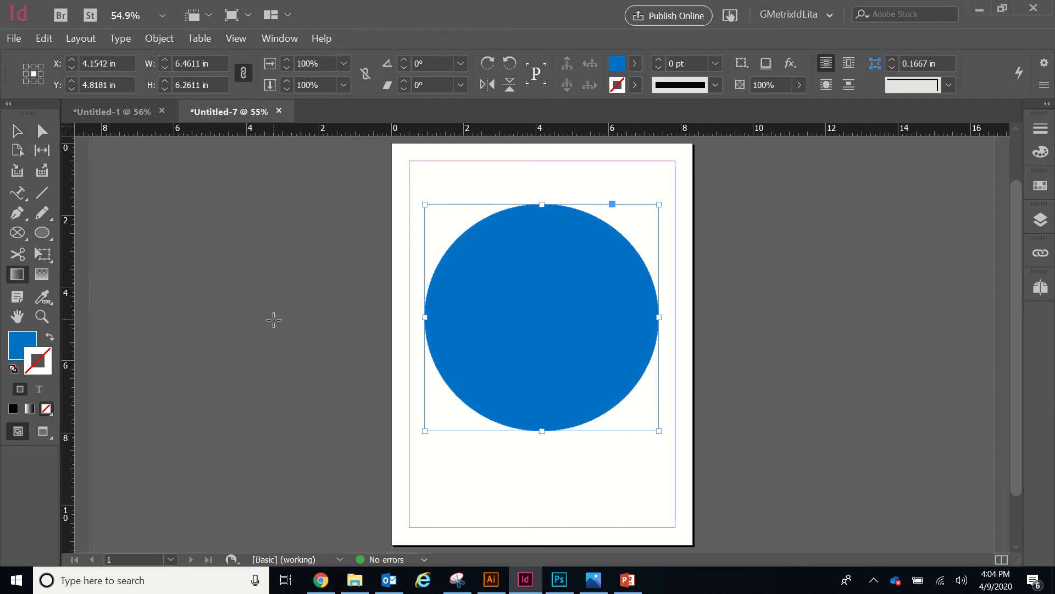
{"action": "mouse_move", "coordinate": [272, 322]}
{"action": "left_mouse_down"}
{"action": "mouse_move", "coordinate": [632, 358]}
{"action": "mouse_move", "coordinate": [737, 323]}
{"action": "left_mouse_up"}
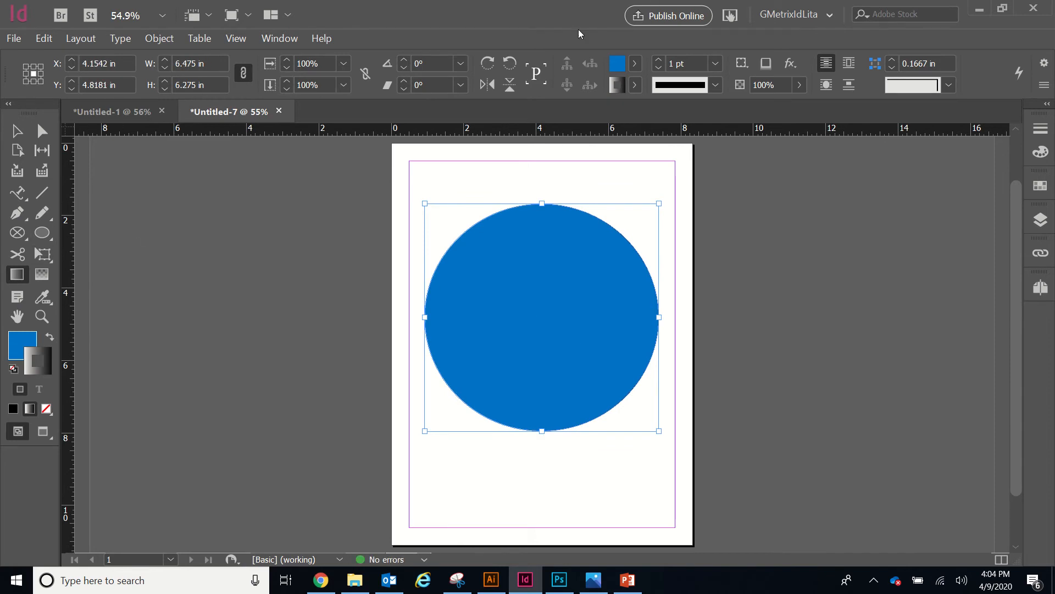
{"action": "mouse_move", "coordinate": [496, 5]}
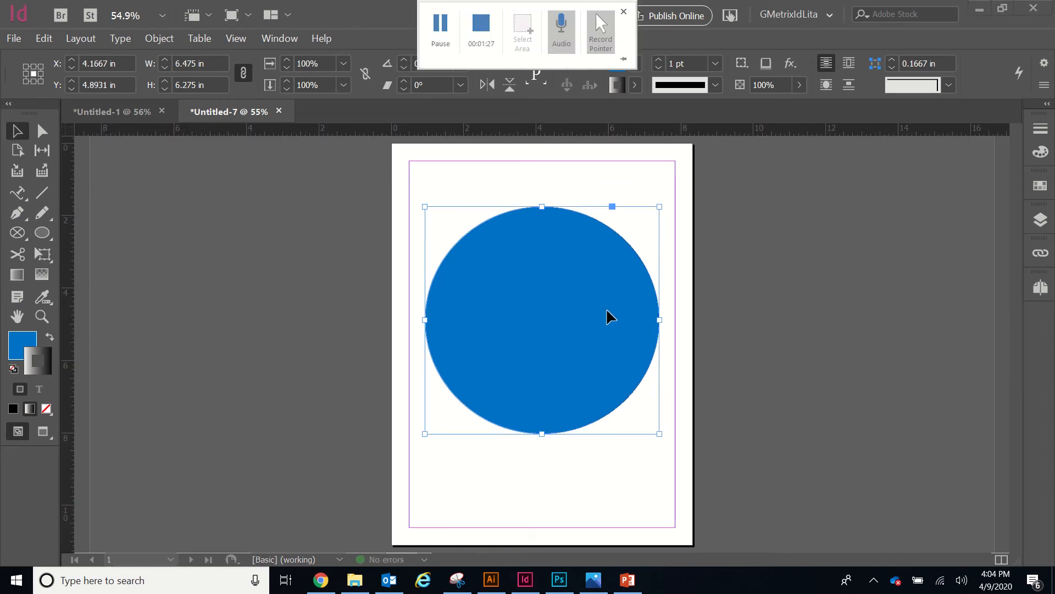
{"action": "left_click", "coordinate": [635, 85]}
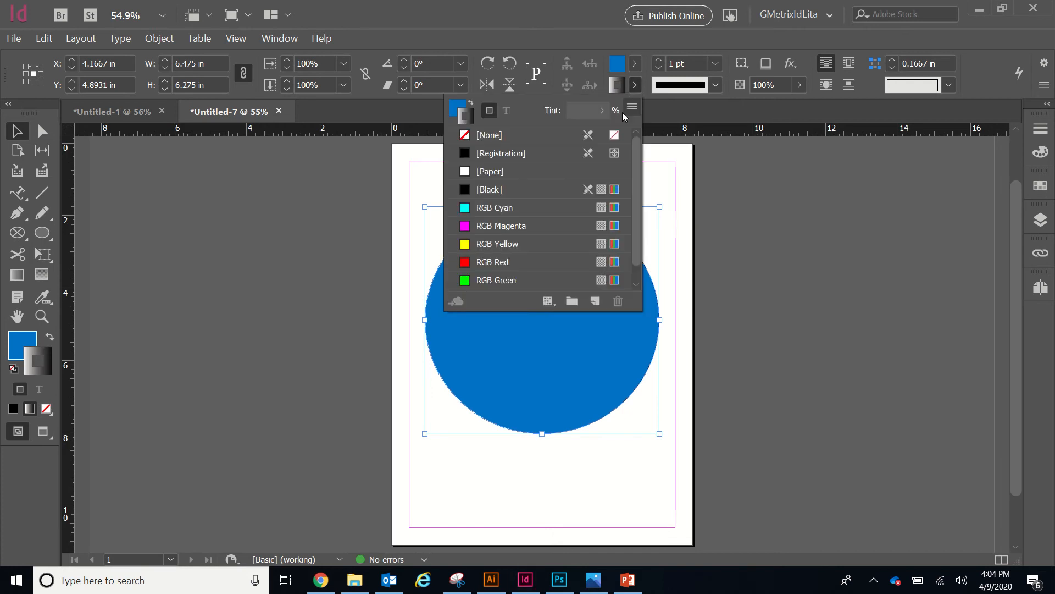
{"action": "left_click", "coordinate": [490, 139]}
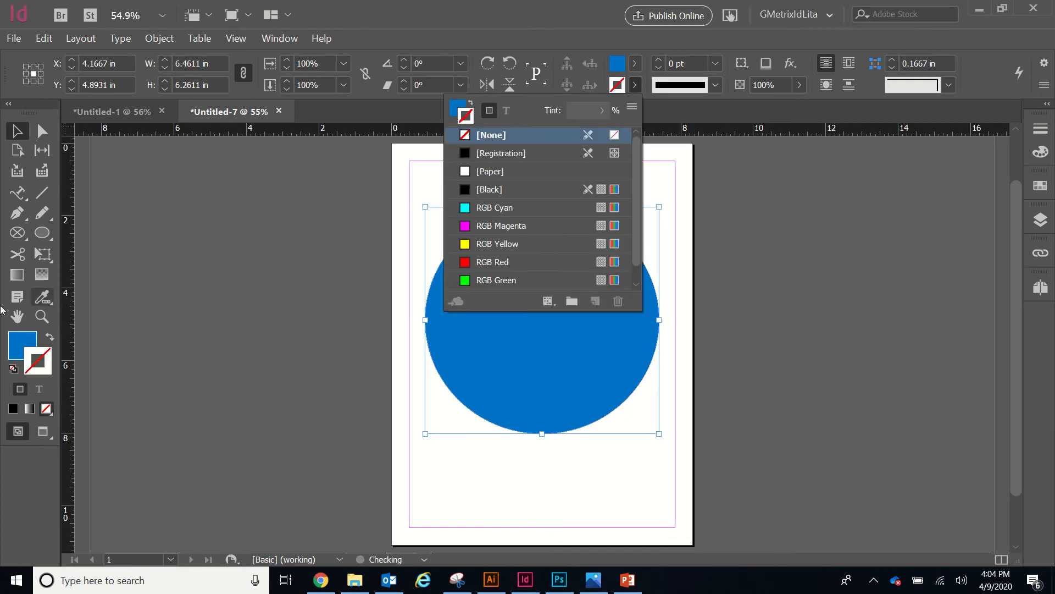
Apply a horizontal white-to-black gradient to the circle's fill, trying short and long spans before matching it to the circle's width
{"action": "left_click", "coordinate": [18, 354]}
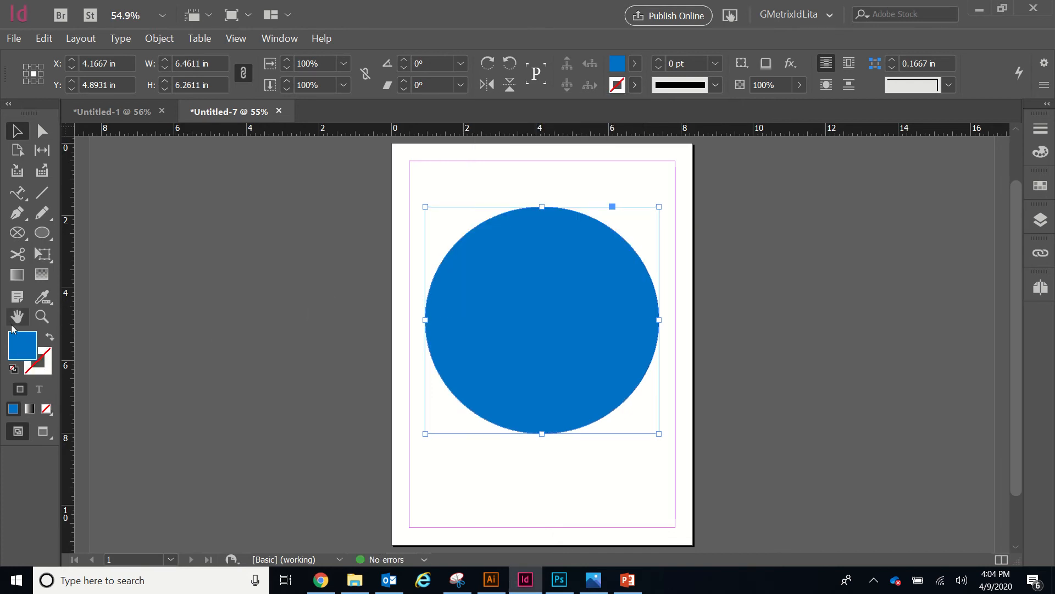
{"action": "left_click", "coordinate": [18, 276]}
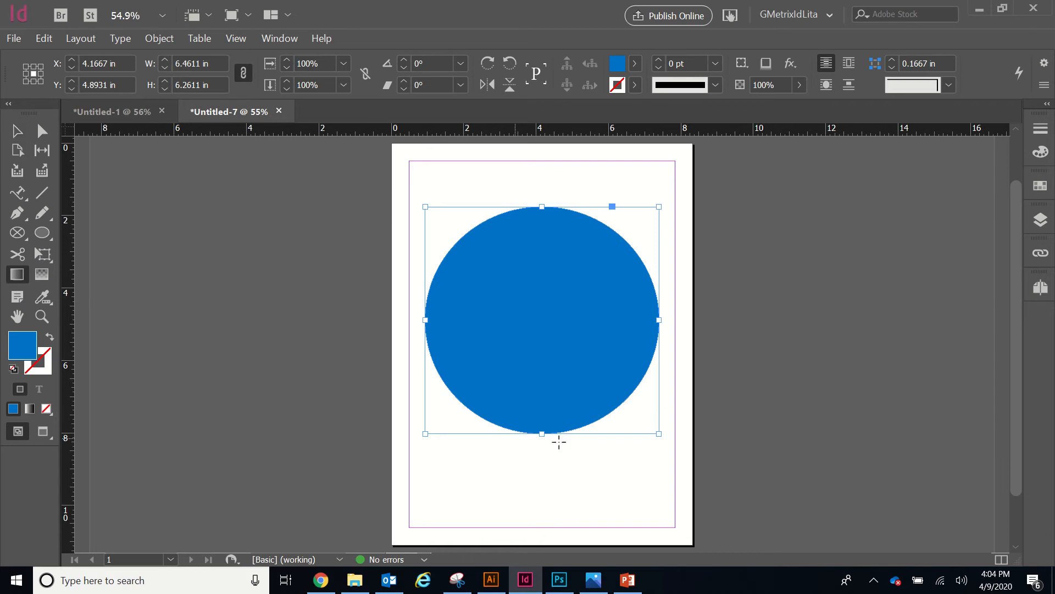
{"action": "left_click_drag", "start_coordinate": [287, 300], "coordinate": [572, 312]}
{"action": "left_click_drag", "start_coordinate": [463, 321], "coordinate": [691, 305]}
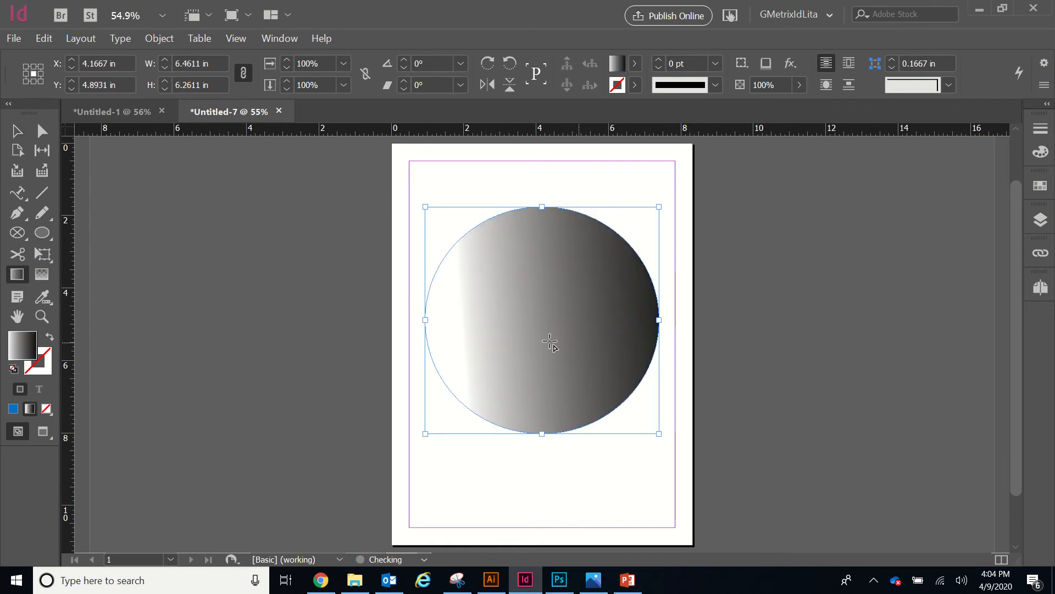
{"action": "left_click_drag", "start_coordinate": [153, 314], "coordinate": [977, 294]}
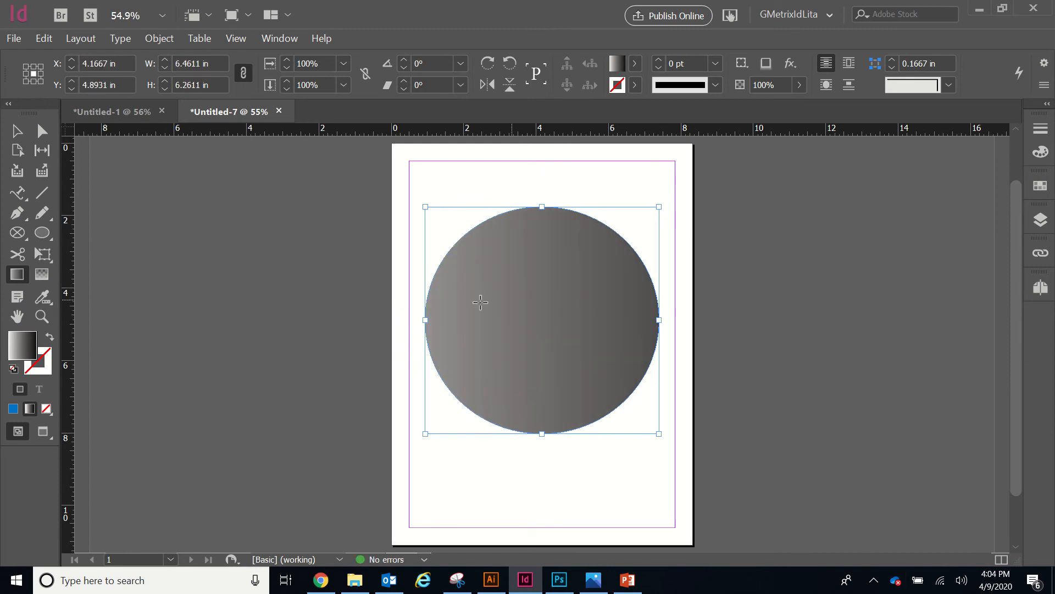
{"action": "left_click_drag", "start_coordinate": [437, 325], "coordinate": [652, 325]}
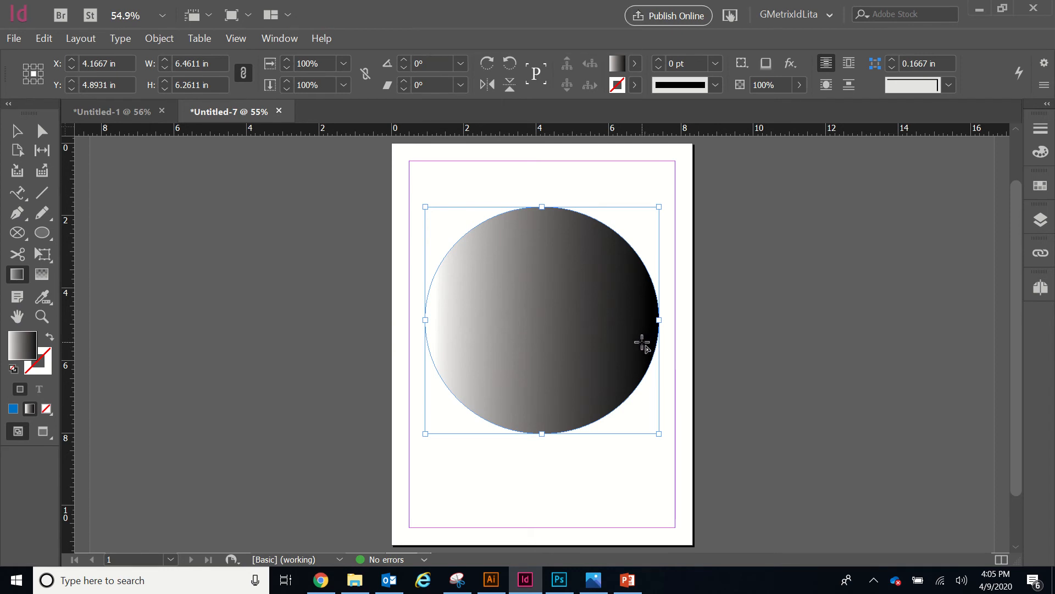
Open the gradient and color settings for the circle, and switch the color mode from RGB to CMYK
{"action": "double_click", "coordinate": [17, 274]}
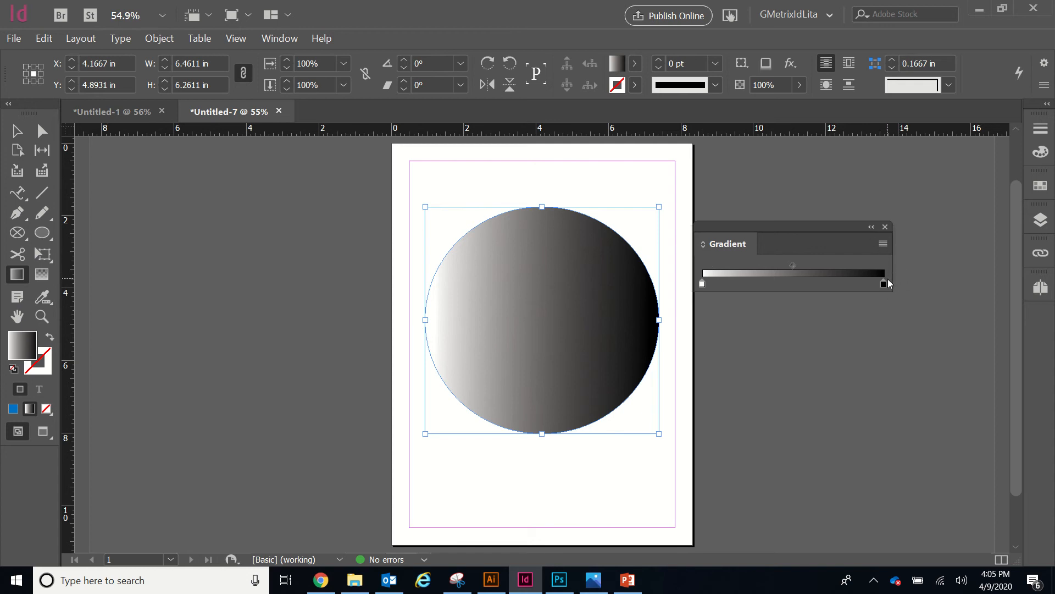
{"action": "left_click", "coordinate": [1041, 153]}
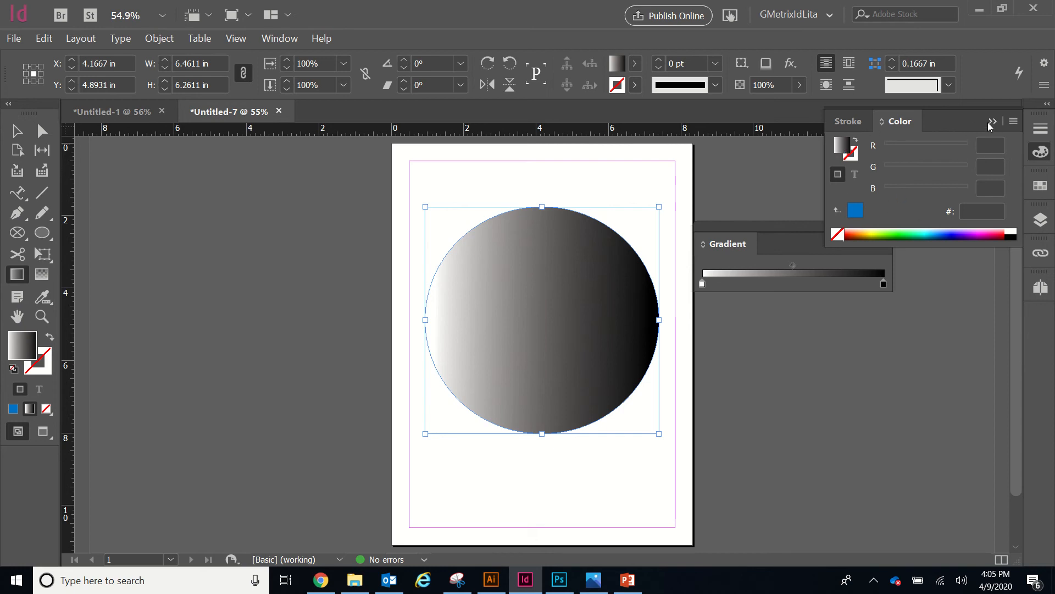
{"action": "left_click", "coordinate": [1014, 122]}
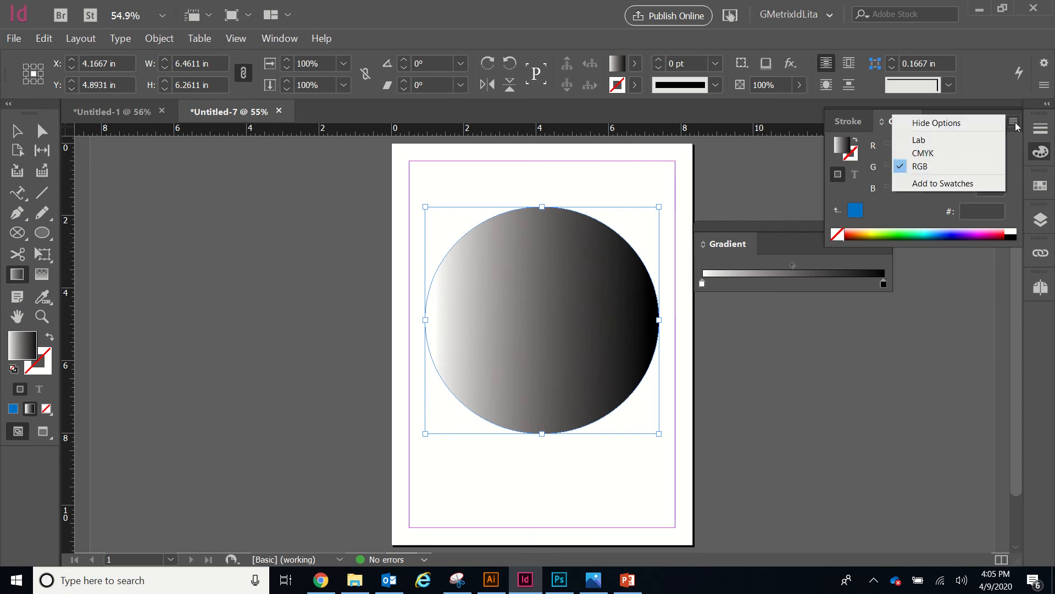
{"action": "left_click", "coordinate": [923, 156]}
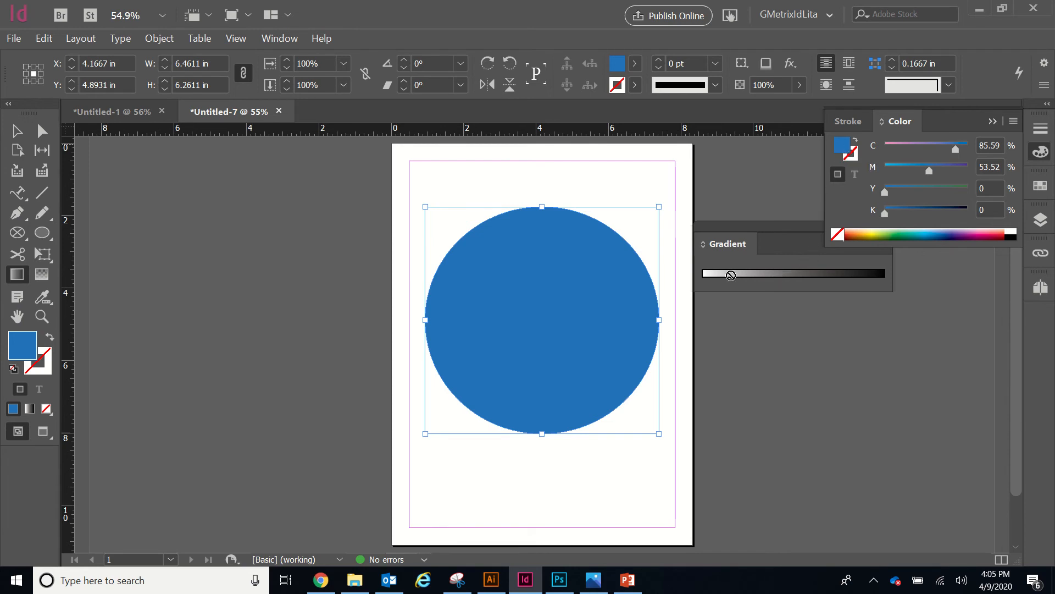
Apply the circle's medium blue fill color to the start of the gradient ramp for a blue-to-black gradient
{"action": "mouse_move", "coordinate": [350, 2]}
{"action": "left_click", "coordinate": [441, 31]}
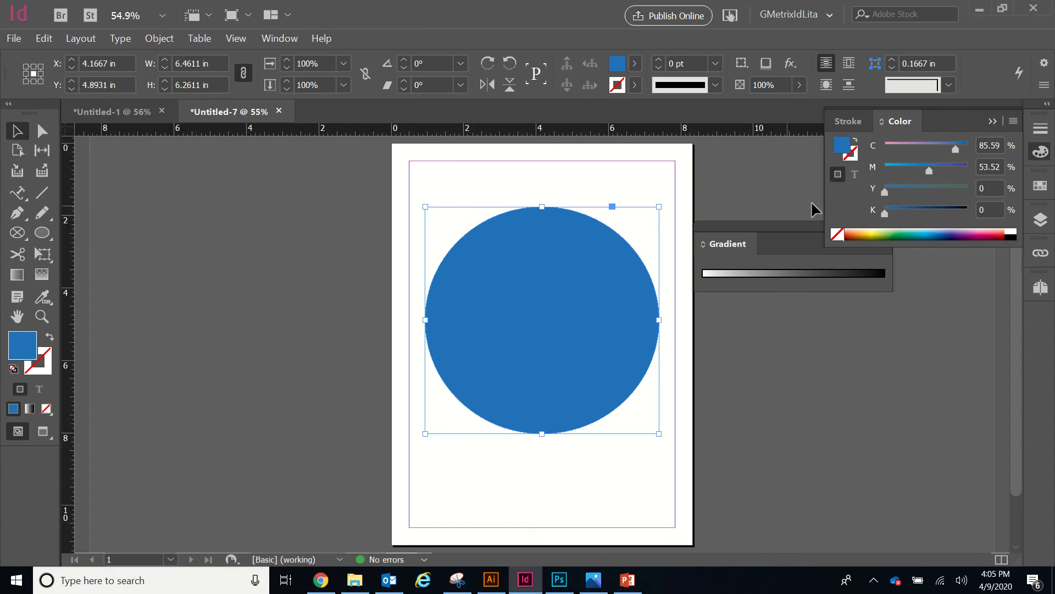
{"action": "left_click_drag", "start_coordinate": [840, 147], "coordinate": [730, 276]}
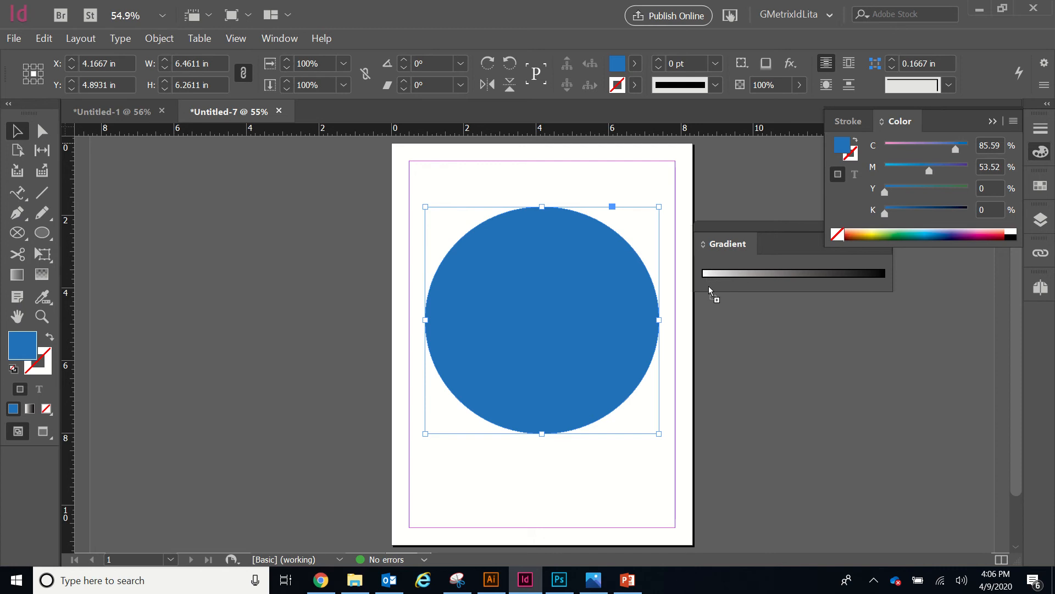
{"action": "left_click_drag", "start_coordinate": [861, 284], "coordinate": [708, 279]}
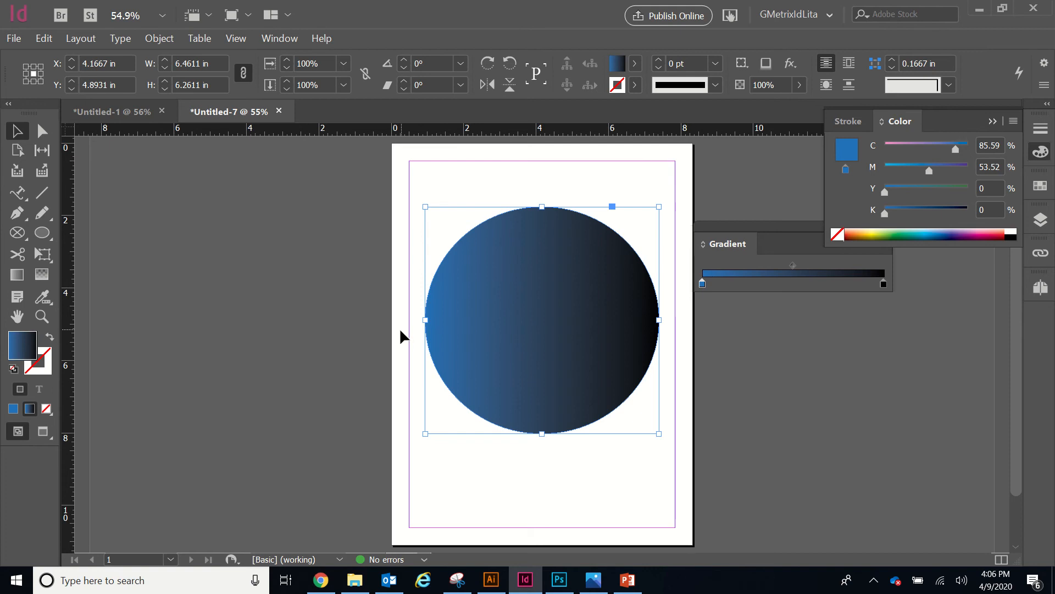
Set the gradient's start color to purple with cyan at 38% and magenta at 93%
{"action": "left_click", "coordinate": [704, 288]}
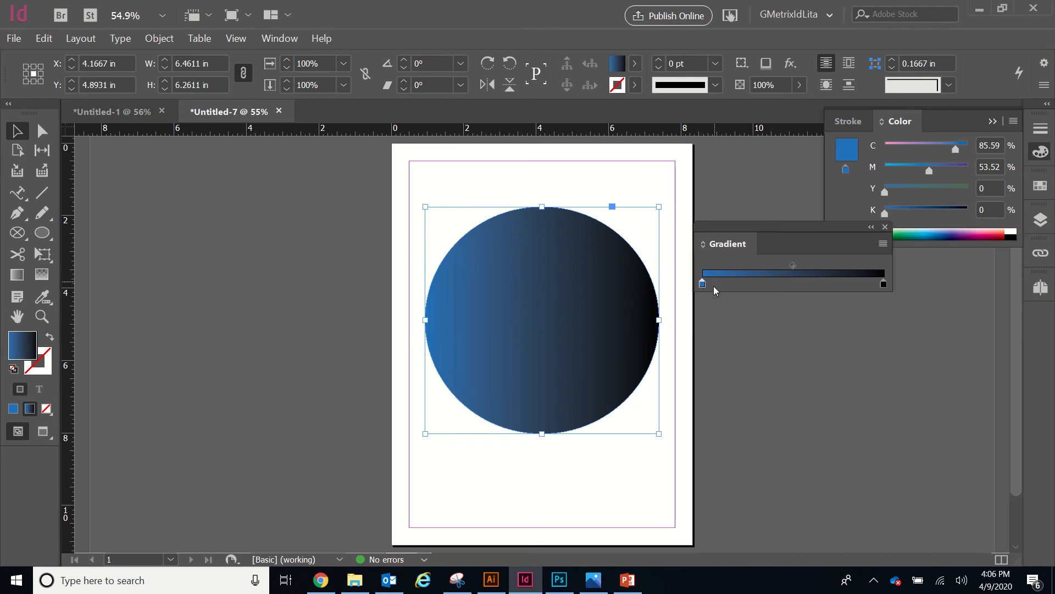
{"action": "mouse_move", "coordinate": [705, 287]}
{"action": "left_mouse_down"}
{"action": "mouse_move", "coordinate": [749, 278]}
{"action": "mouse_move", "coordinate": [703, 283]}
{"action": "left_mouse_up"}
{"action": "left_click", "coordinate": [938, 131]}
{"action": "left_click_drag", "start_coordinate": [927, 170], "coordinate": [916, 147]}
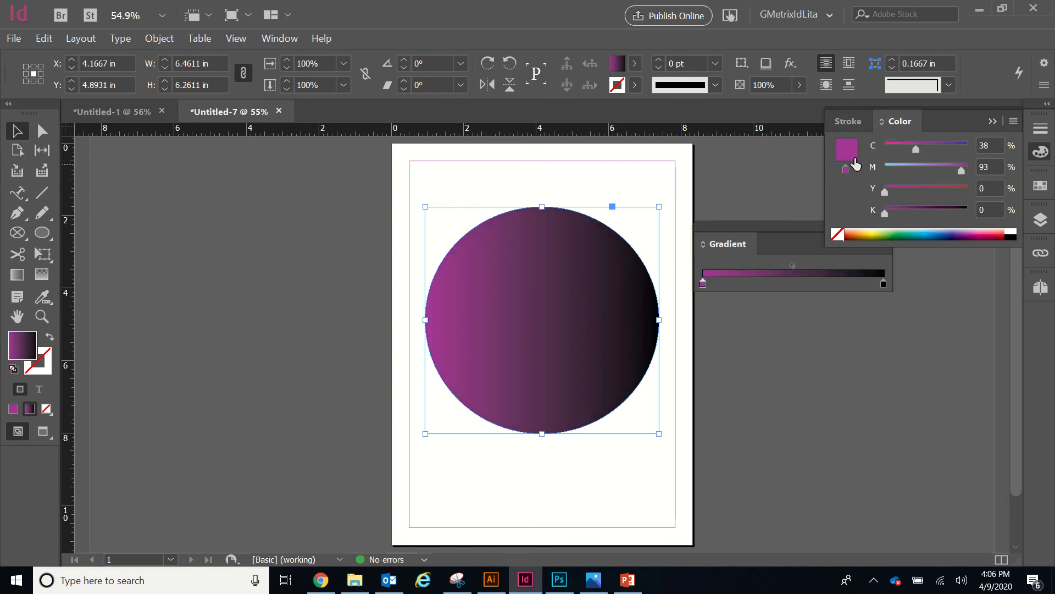
Apply the purple color to the gradient's end stop and again to its start stop
{"action": "left_click_drag", "start_coordinate": [884, 285], "coordinate": [885, 285]}
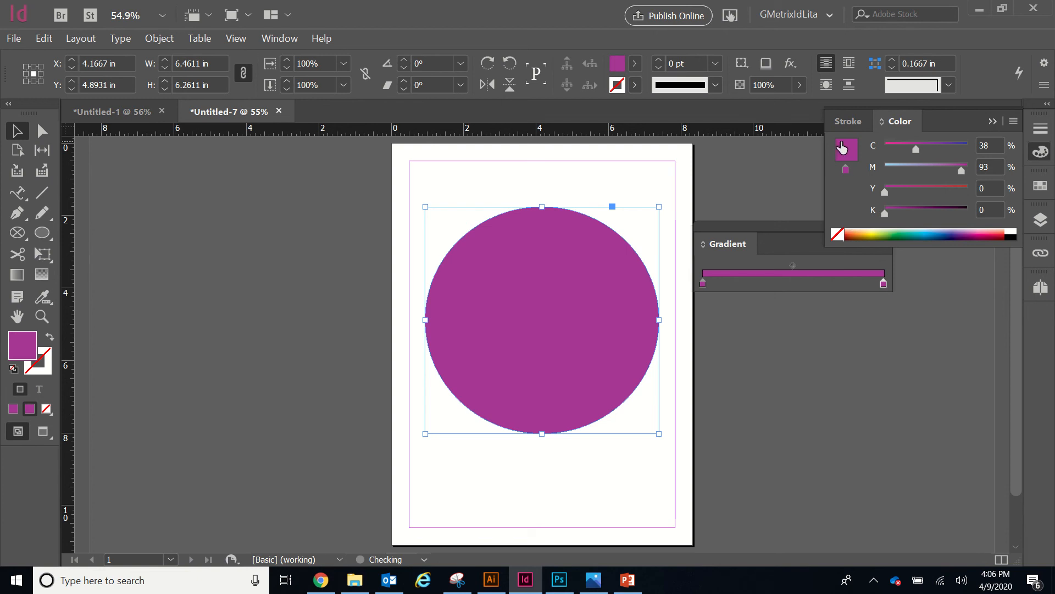
{"action": "left_click_drag", "start_coordinate": [846, 149], "coordinate": [706, 283]}
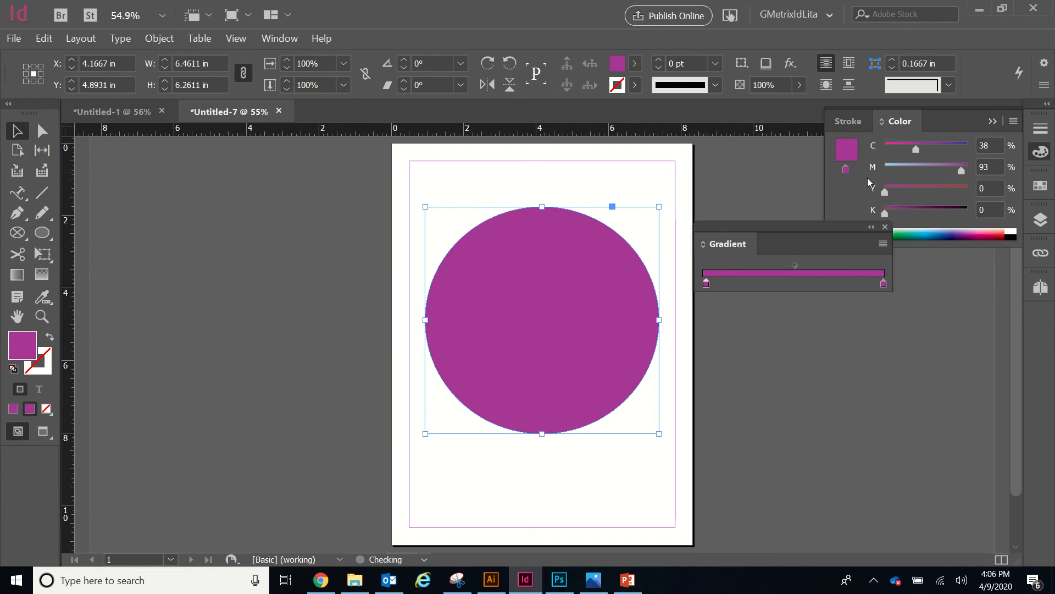
{"action": "left_click_drag", "start_coordinate": [860, 252], "coordinate": [863, 254]}
Move the gradient's start stop back to the beginning of the ramp and set its magenta to 7% for light blue
{"action": "mouse_move", "coordinate": [443, 4]}
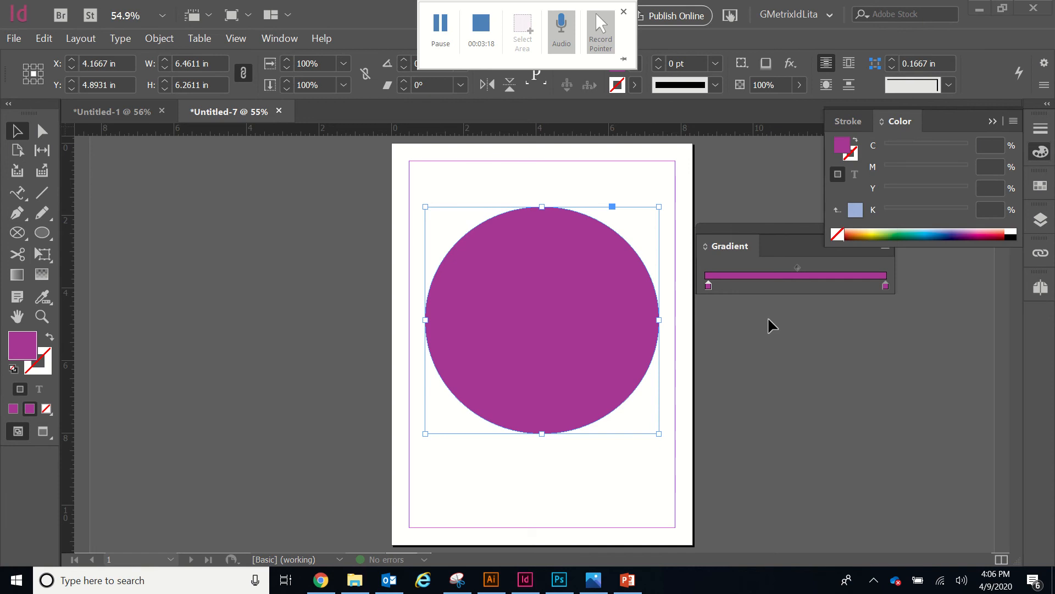
{"action": "left_click_drag", "start_coordinate": [708, 287], "coordinate": [705, 287]}
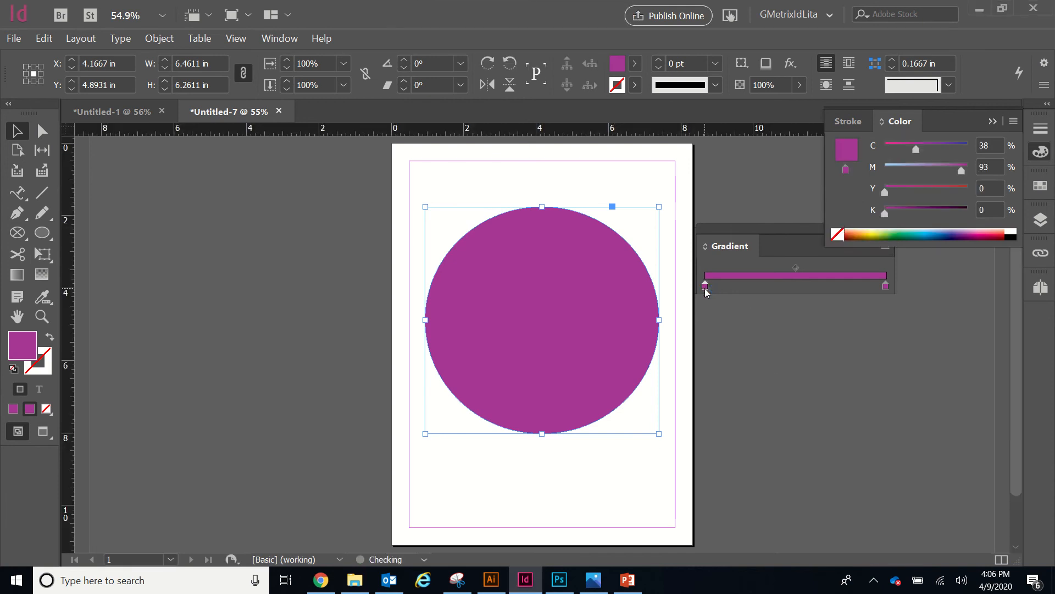
{"action": "left_click_drag", "start_coordinate": [929, 163], "coordinate": [891, 167]}
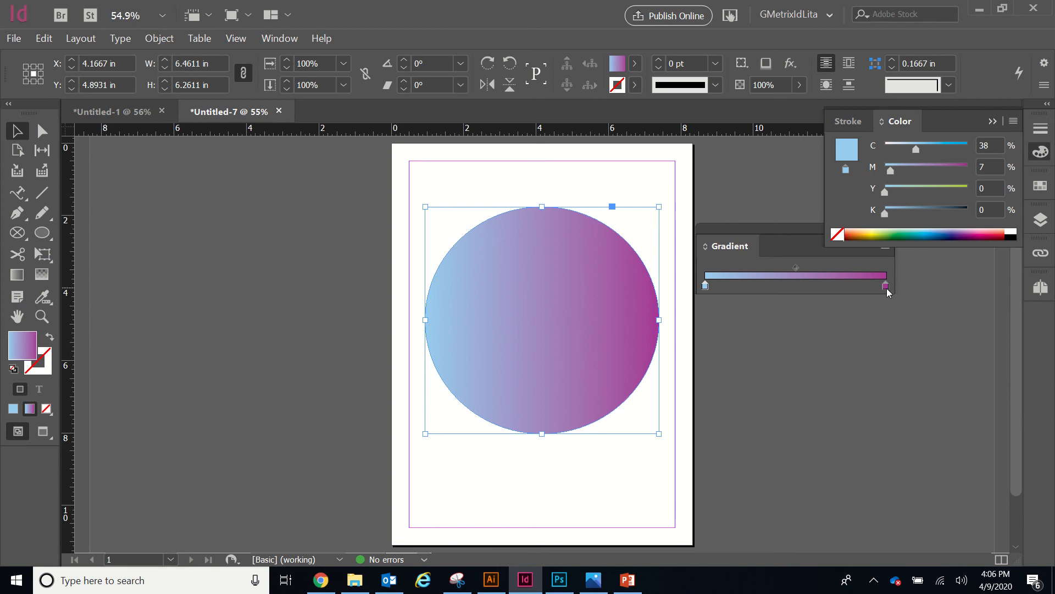
Darken the gradient's purple end stop by setting its black to 35%, and reselect the start stop
{"action": "left_click", "coordinate": [885, 286]}
{"action": "left_click_drag", "start_coordinate": [945, 212], "coordinate": [914, 208]}
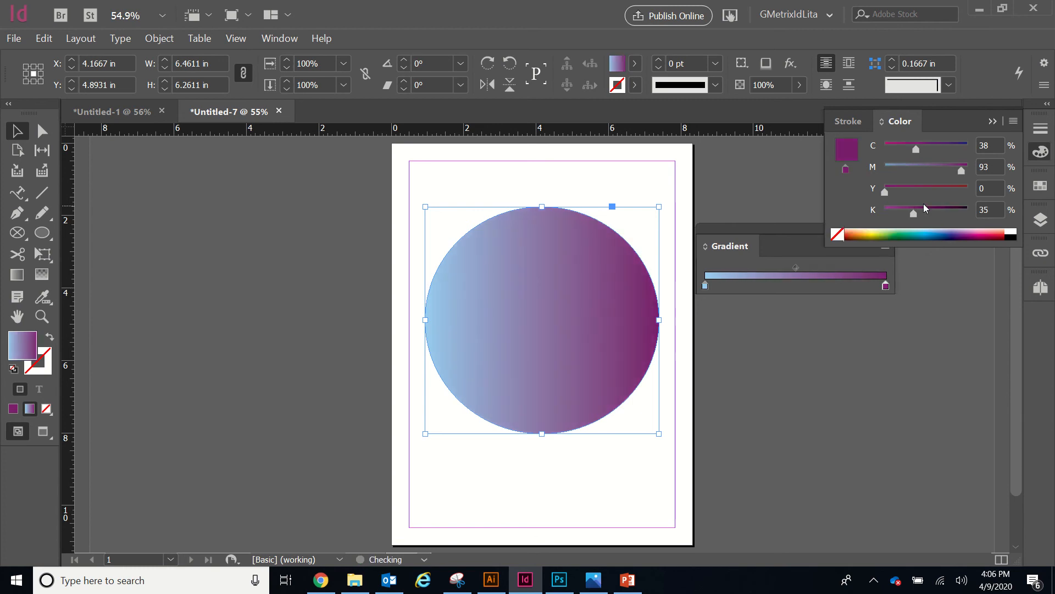
{"action": "left_click", "coordinate": [705, 285]}
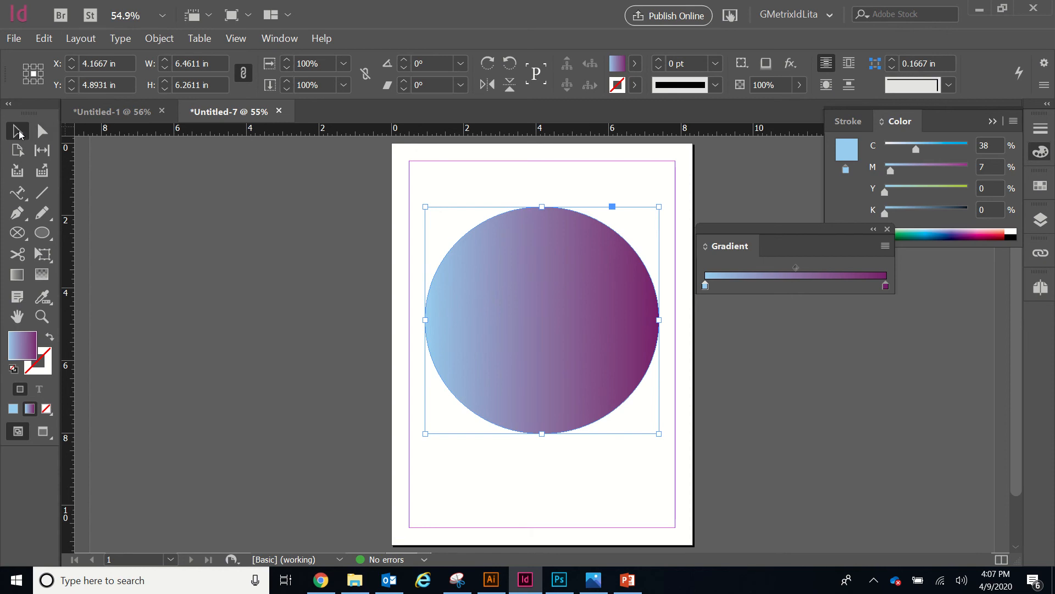
Duplicate the gradient circle onto the pasteboard left of the page and select the circle on the page
{"action": "left_click_drag", "start_coordinate": [566, 361], "coordinate": [235, 303]}
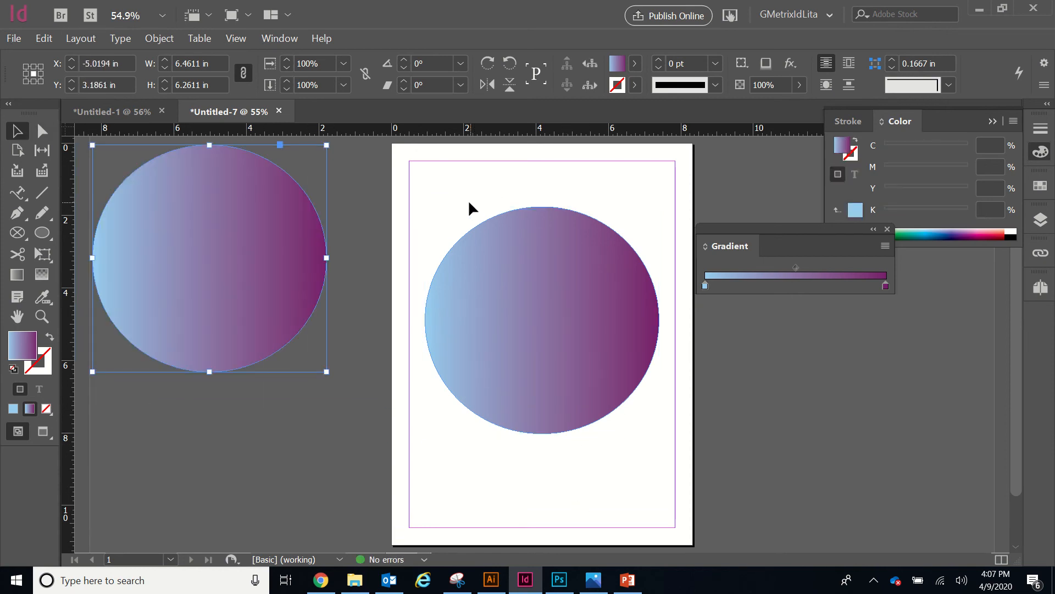
{"action": "left_click", "coordinate": [530, 324]}
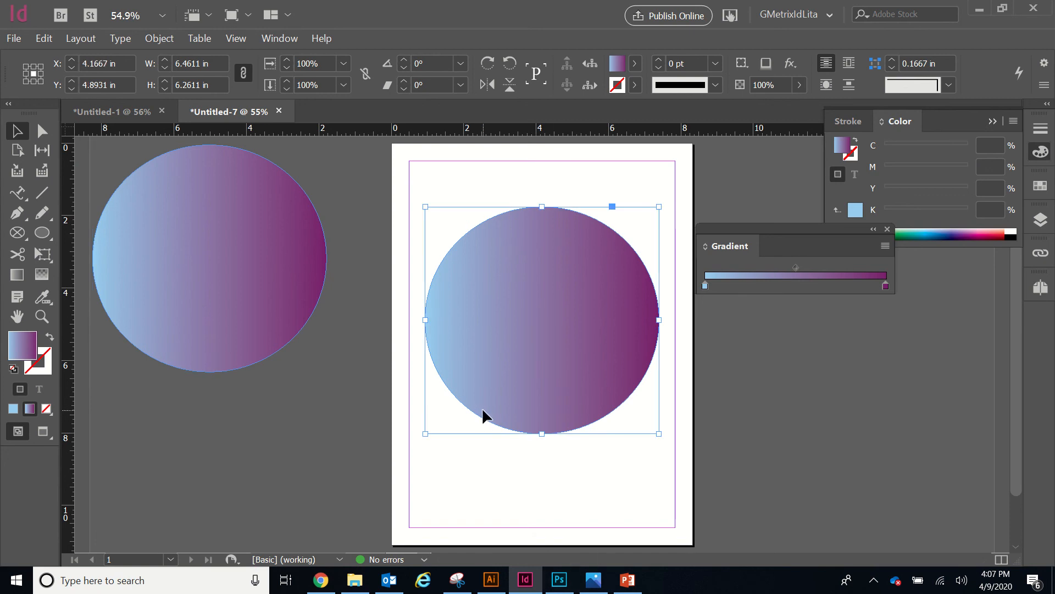
Apply a Gradient Feather that fades out the page circle's left side, and compare it with the feathered shapes in Untitled-1
{"action": "left_click", "coordinate": [41, 276]}
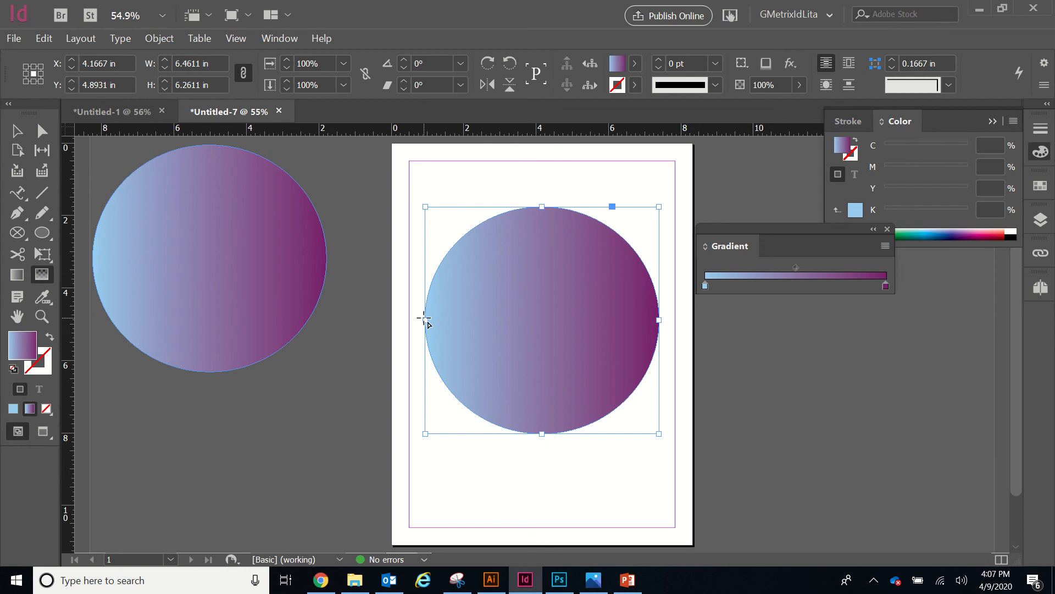
{"action": "left_click_drag", "start_coordinate": [426, 320], "coordinate": [586, 314]}
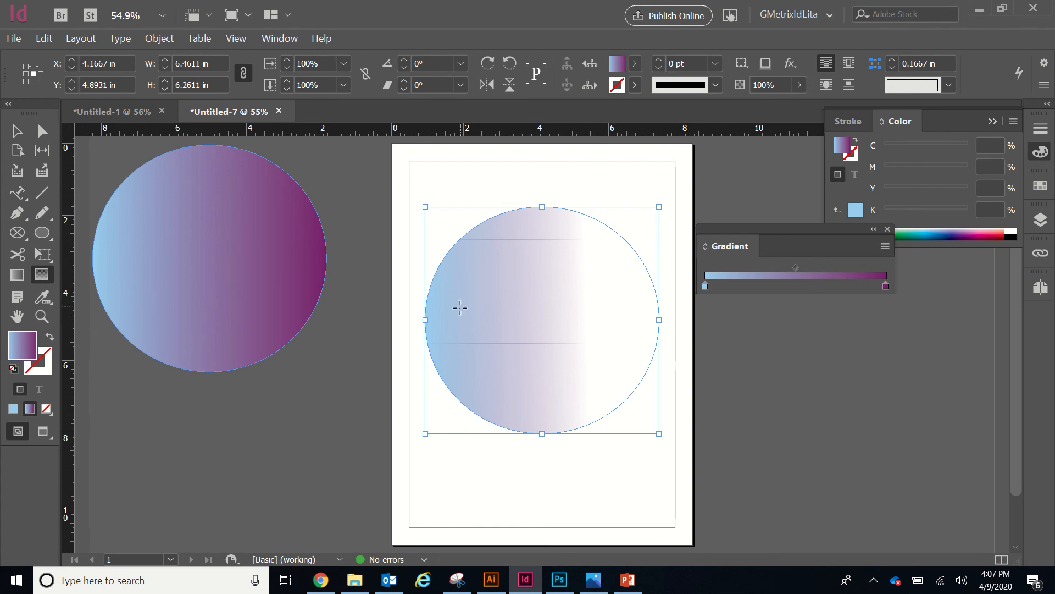
{"action": "left_click_drag", "start_coordinate": [457, 312], "coordinate": [496, 312]}
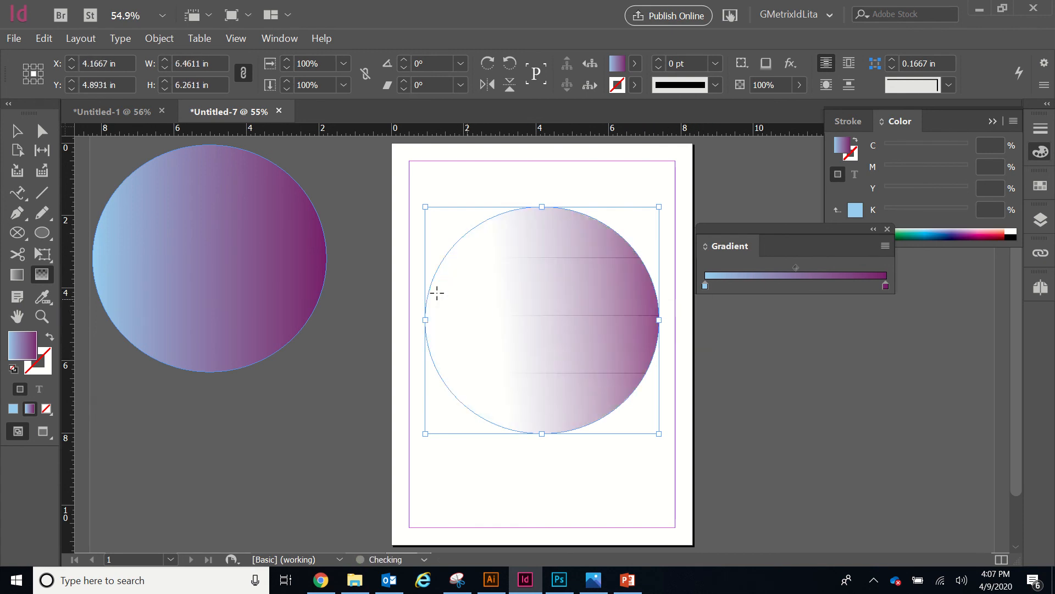
{"action": "left_click", "coordinate": [127, 114]}
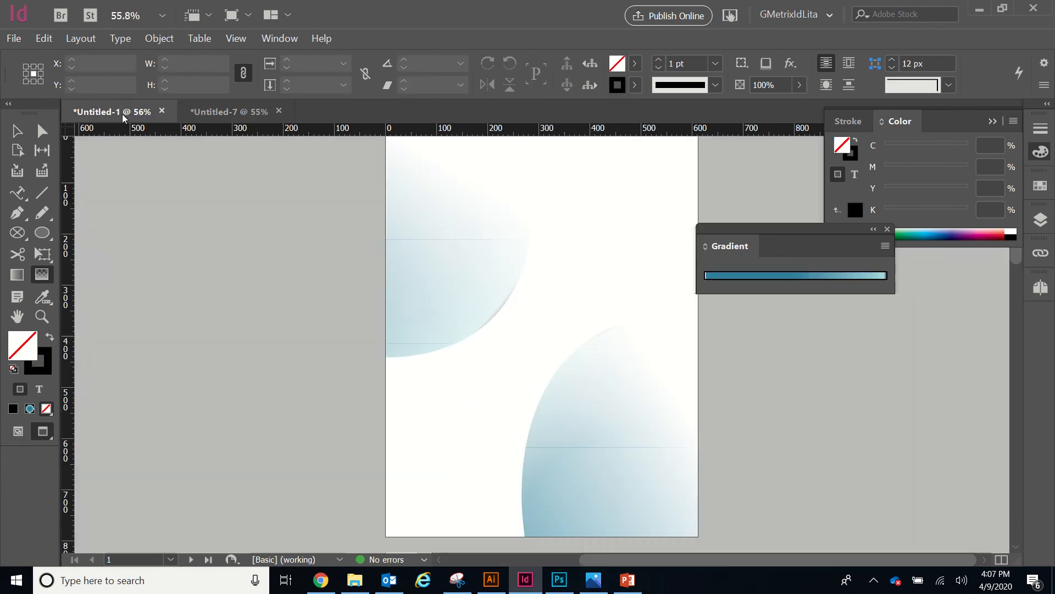
{"action": "left_click", "coordinate": [240, 112]}
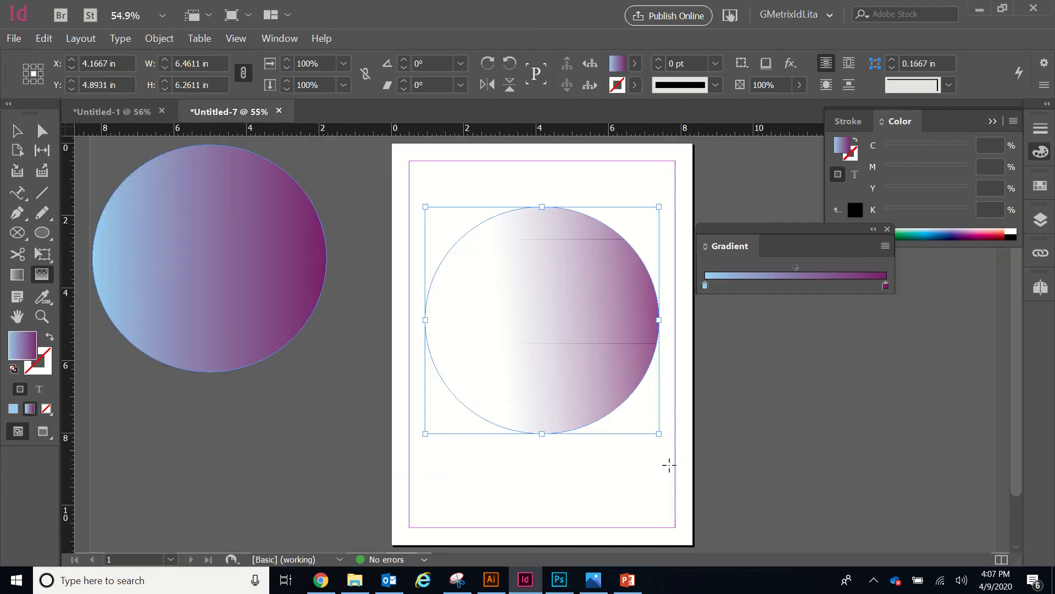
Rotate the feathered circle to about -91.5° and move it down to the bottom of the page
{"action": "left_click", "coordinate": [17, 130]}
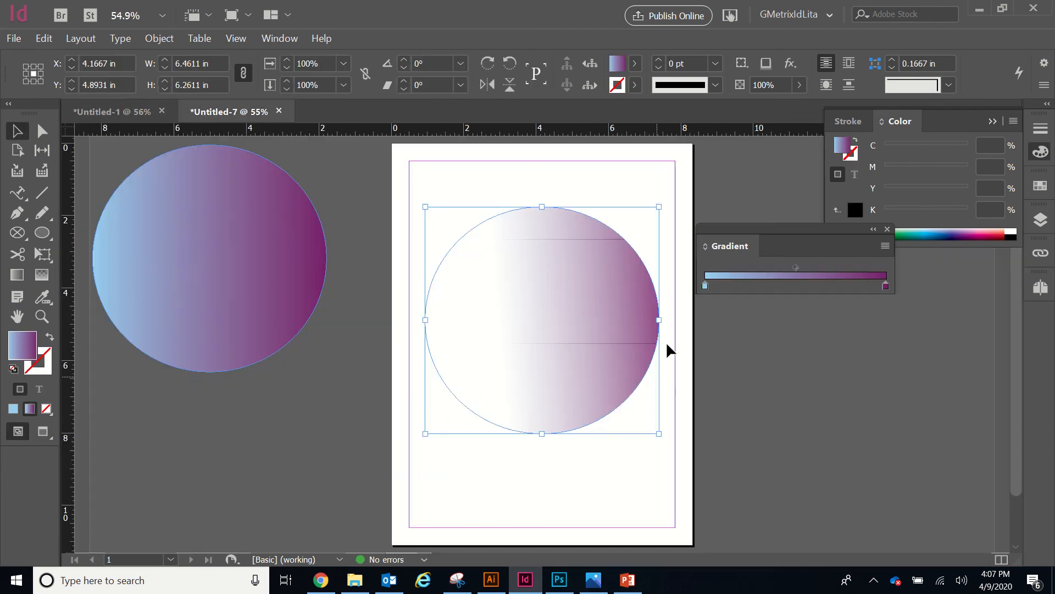
{"action": "left_click_drag", "start_coordinate": [660, 438], "coordinate": [440, 415]}
{"action": "left_click_drag", "start_coordinate": [524, 342], "coordinate": [474, 487]}
{"action": "scroll", "coordinate": [646, 467], "scroll_direction": "down", "scroll_amount": 1}
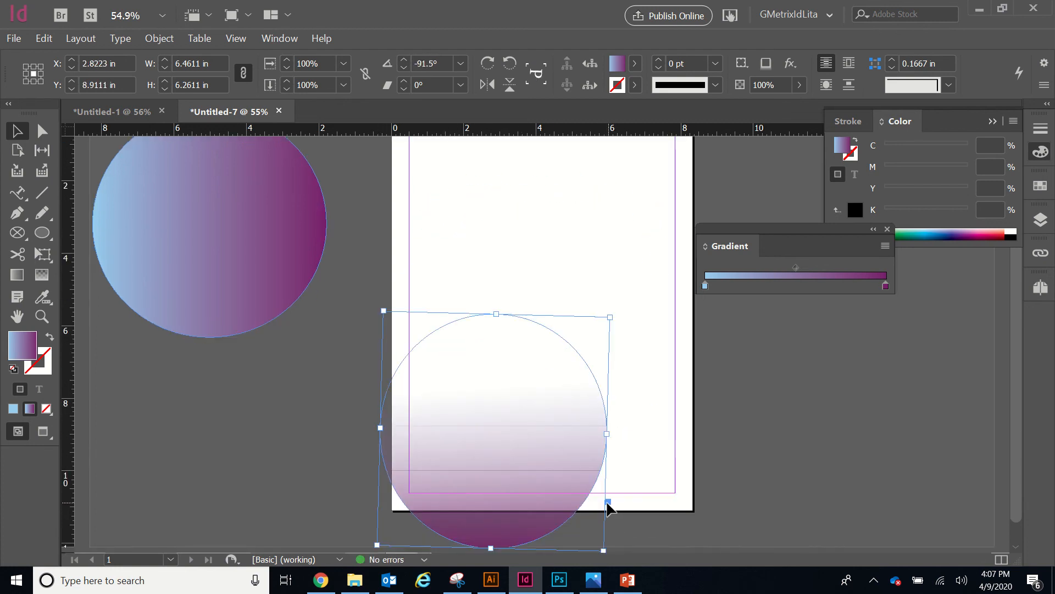
Stretch the feathered circle into an ellipse about 13.76 in long across the page bottom, collapse the Gradient settings and deselect
{"action": "left_click_drag", "start_coordinate": [606, 433], "coordinate": [823, 452]}
{"action": "left_click_drag", "start_coordinate": [447, 396], "coordinate": [374, 413]}
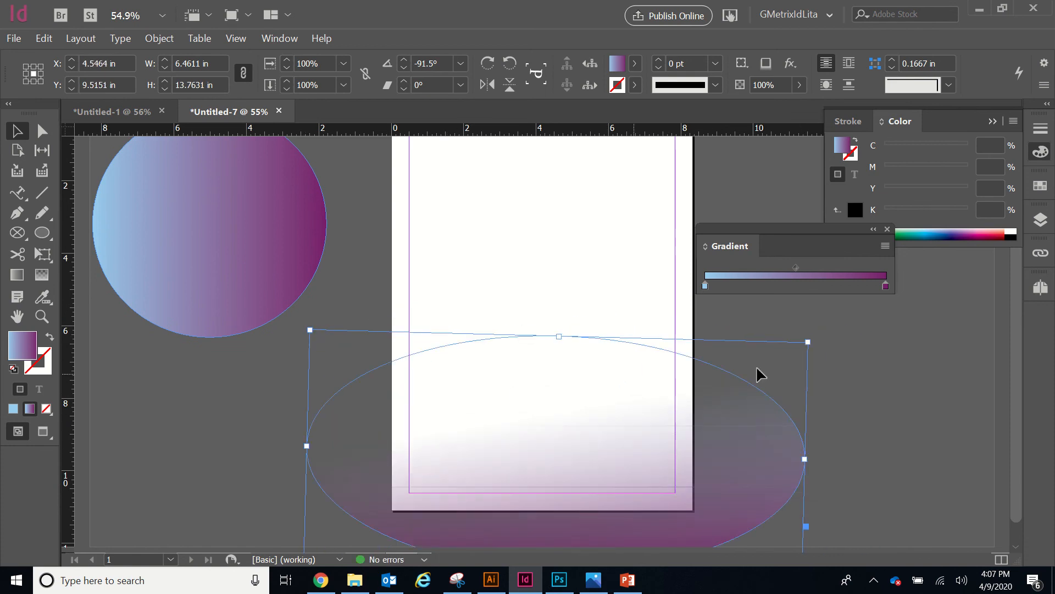
{"action": "left_click", "coordinate": [874, 229]}
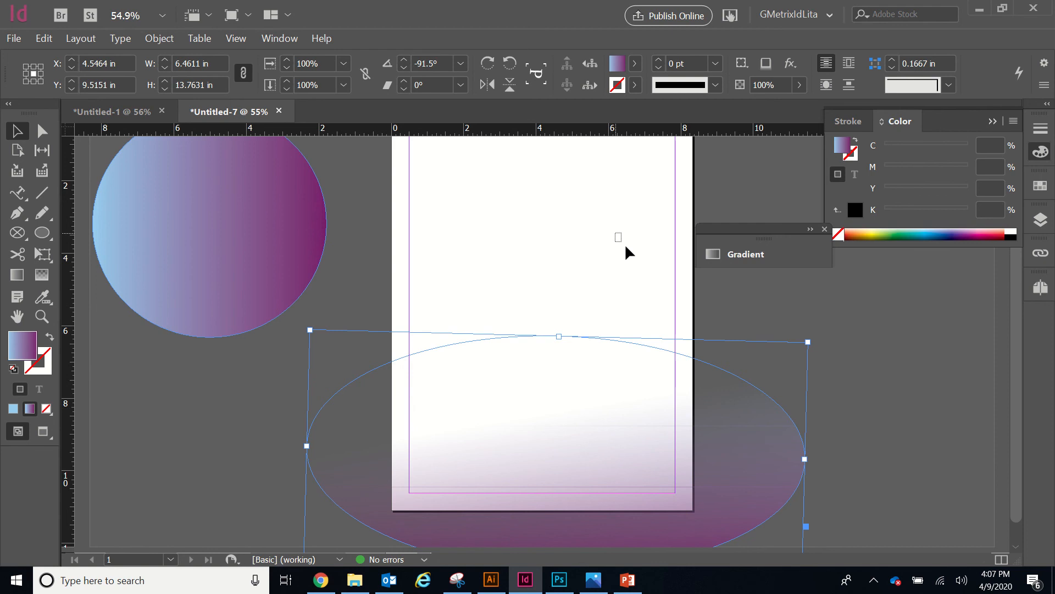
{"action": "left_click", "coordinate": [623, 258]}
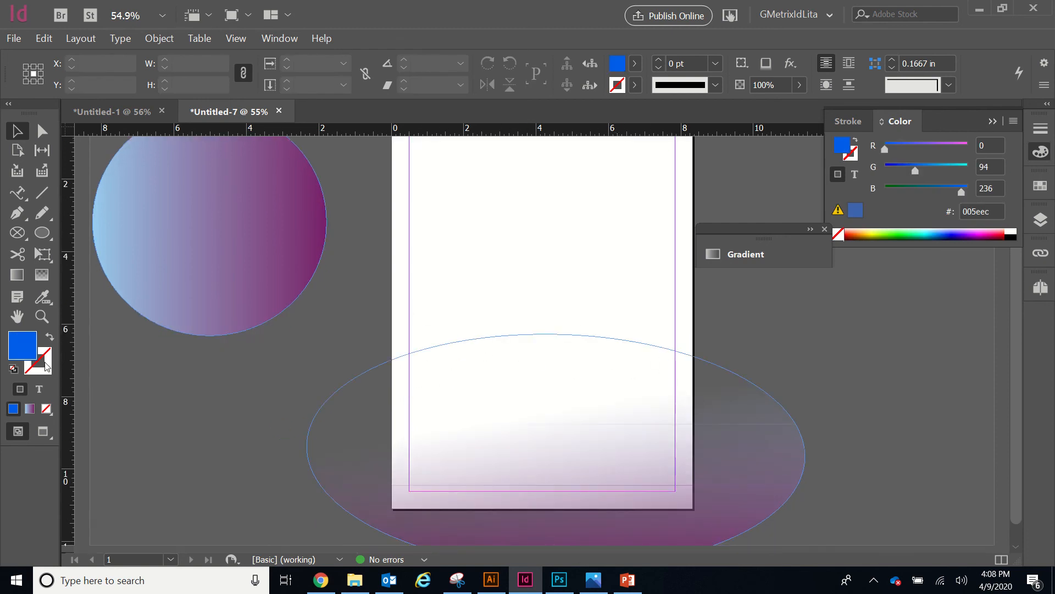
Preview the page without guides, shift the ellipse slightly up to about X 3.92 in, Y 8.94 in, and return to Normal view
{"action": "left_click", "coordinate": [44, 433]}
{"action": "scroll", "coordinate": [781, 434], "scroll_direction": "up", "scroll_amount": 1}
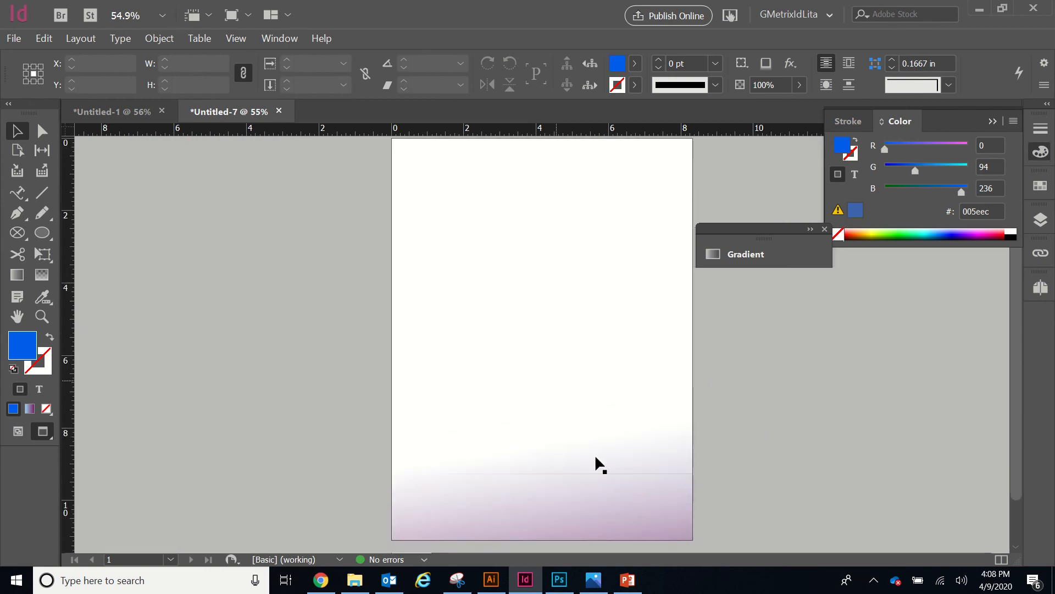
{"action": "left_click_drag", "start_coordinate": [555, 485], "coordinate": [533, 465]}
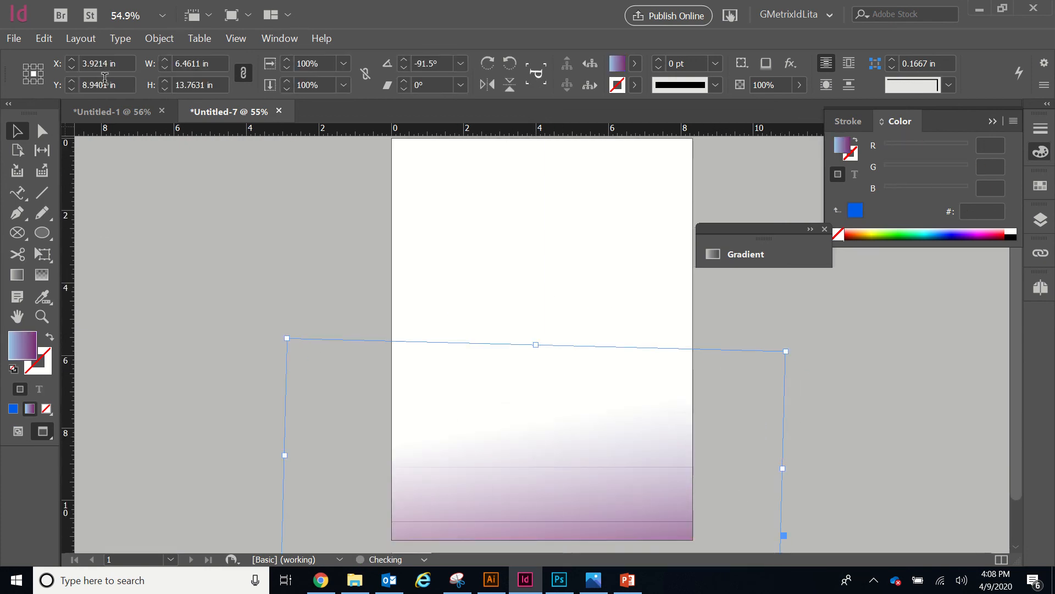
{"action": "left_click", "coordinate": [18, 431]}
Move the ellipse to the middle of the page and split it in half with Scissors at its top and bottom points
{"action": "left_click_drag", "start_coordinate": [507, 415], "coordinate": [516, 284]}
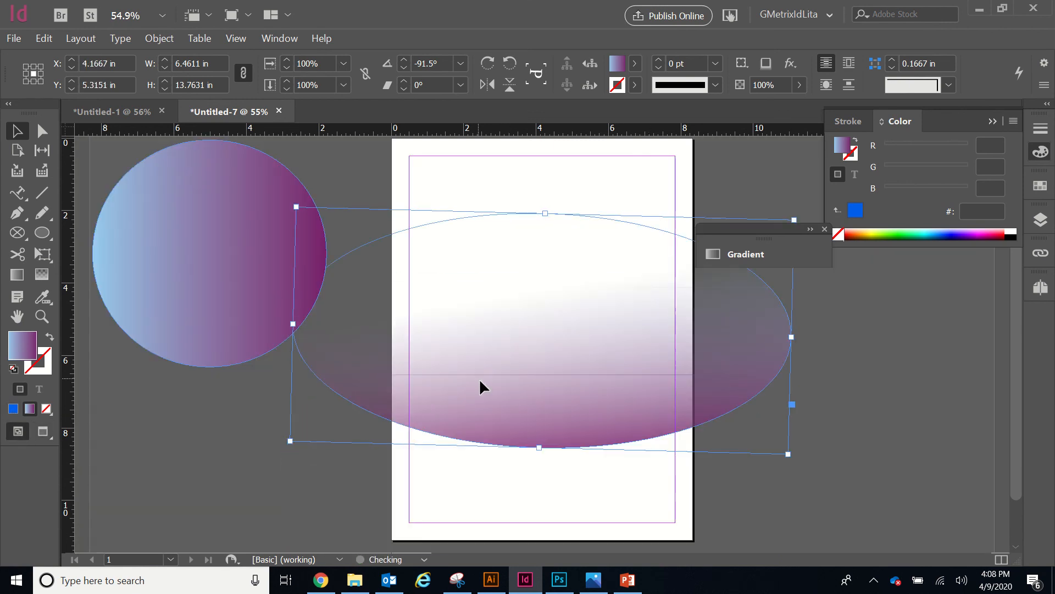
{"action": "left_click", "coordinate": [12, 256]}
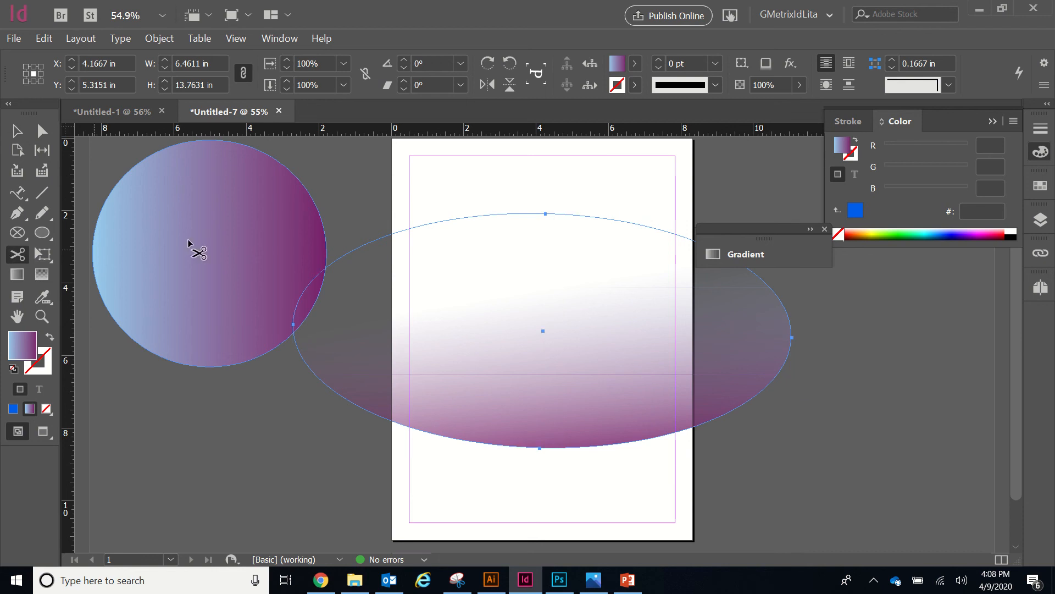
{"action": "left_click", "coordinate": [545, 213]}
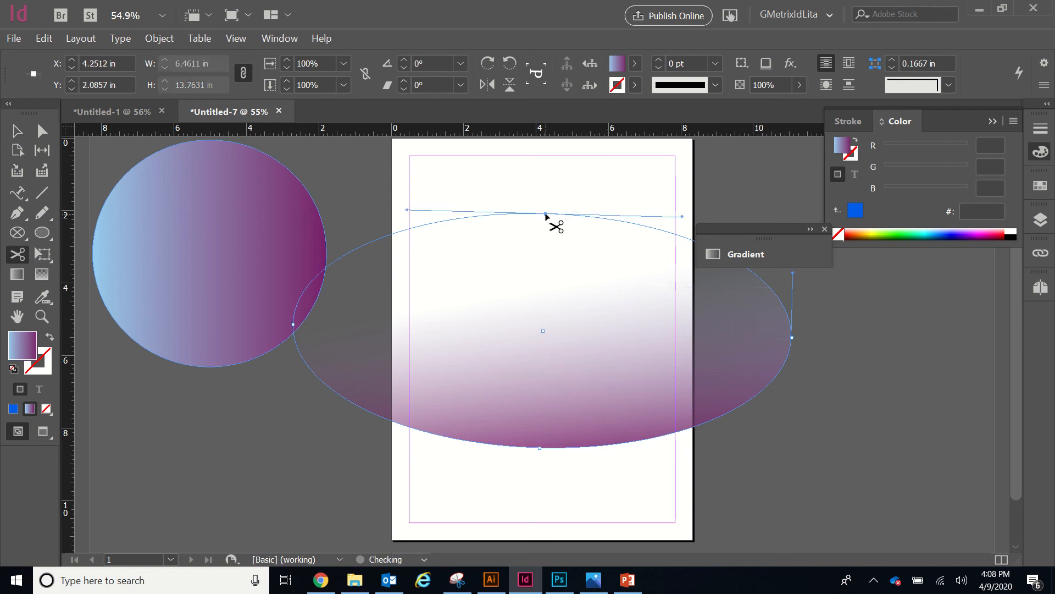
{"action": "left_click", "coordinate": [542, 448]}
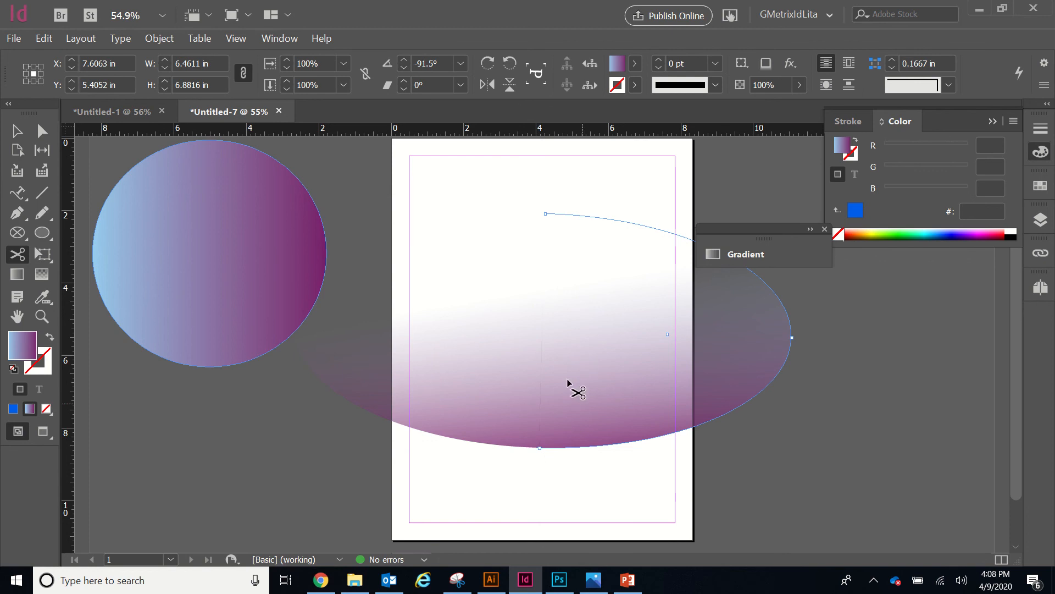
Move the ellipse's right half onto the pasteboard and position the left half over the page's top-right corner
{"action": "left_click", "coordinate": [17, 127]}
{"action": "left_click_drag", "start_coordinate": [638, 337], "coordinate": [868, 454]}
{"action": "left_click_drag", "start_coordinate": [370, 337], "coordinate": [523, 313]}
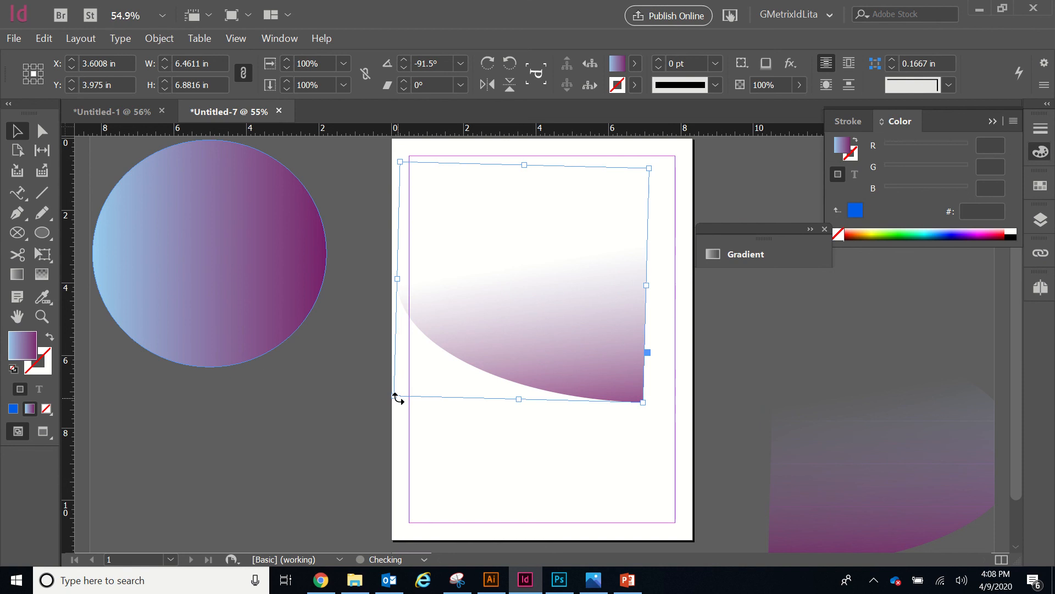
{"action": "left_click_drag", "start_coordinate": [394, 397], "coordinate": [661, 194]}
Bring the ellipse's other half onto the page, rotate it to about 59.75° and place it over the bottom-left corner
{"action": "left_click_drag", "start_coordinate": [889, 510], "coordinate": [451, 416]}
{"action": "scroll", "coordinate": [471, 417], "scroll_direction": "down", "scroll_amount": 1}
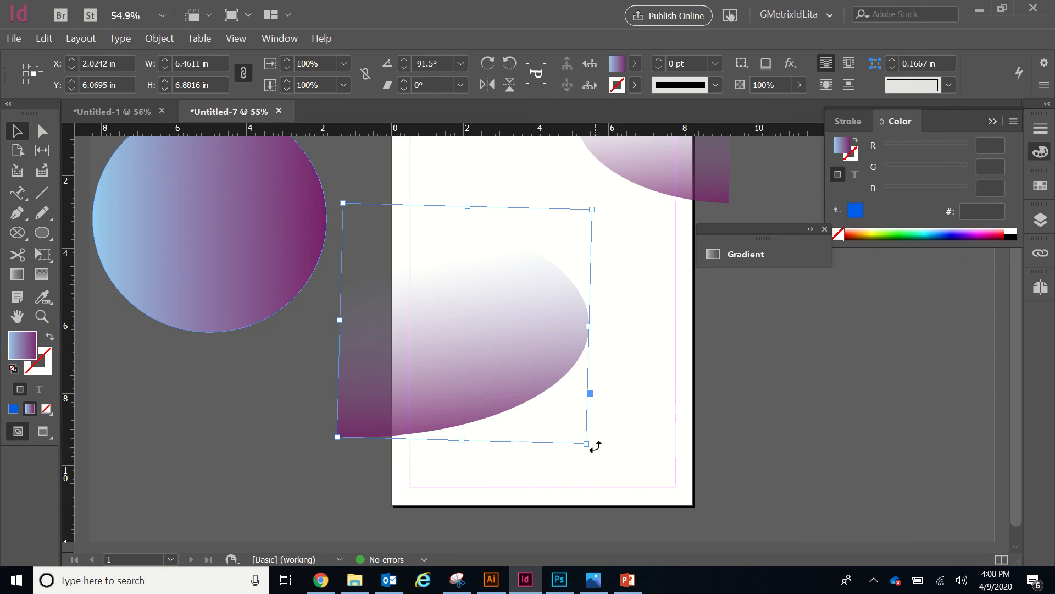
{"action": "left_click_drag", "start_coordinate": [594, 443], "coordinate": [372, 146]}
{"action": "scroll", "coordinate": [859, 382], "scroll_direction": "down", "scroll_amount": 1}
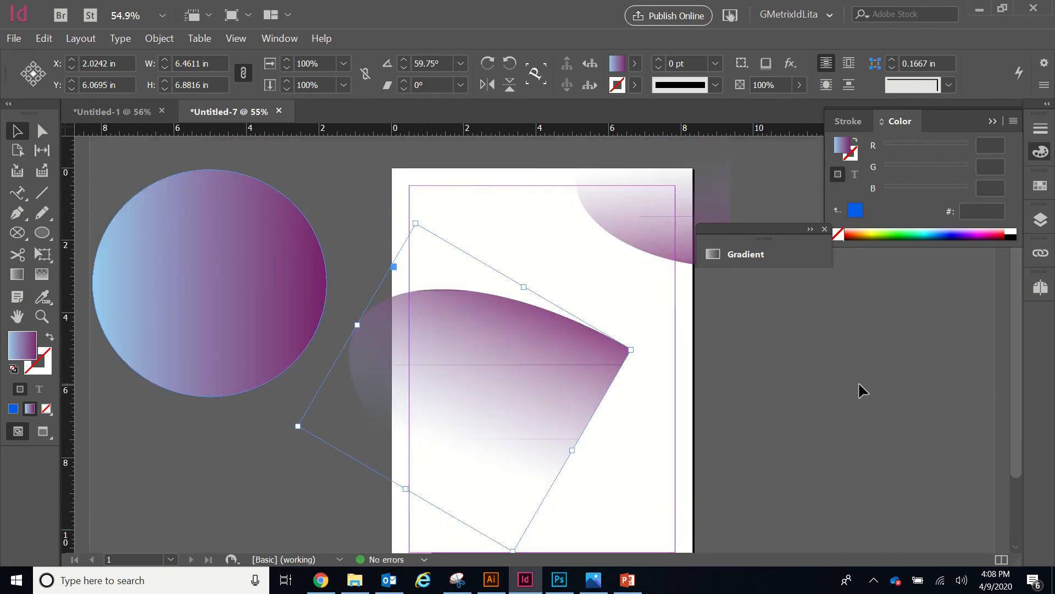
{"action": "left_click_drag", "start_coordinate": [552, 372], "coordinate": [548, 538]}
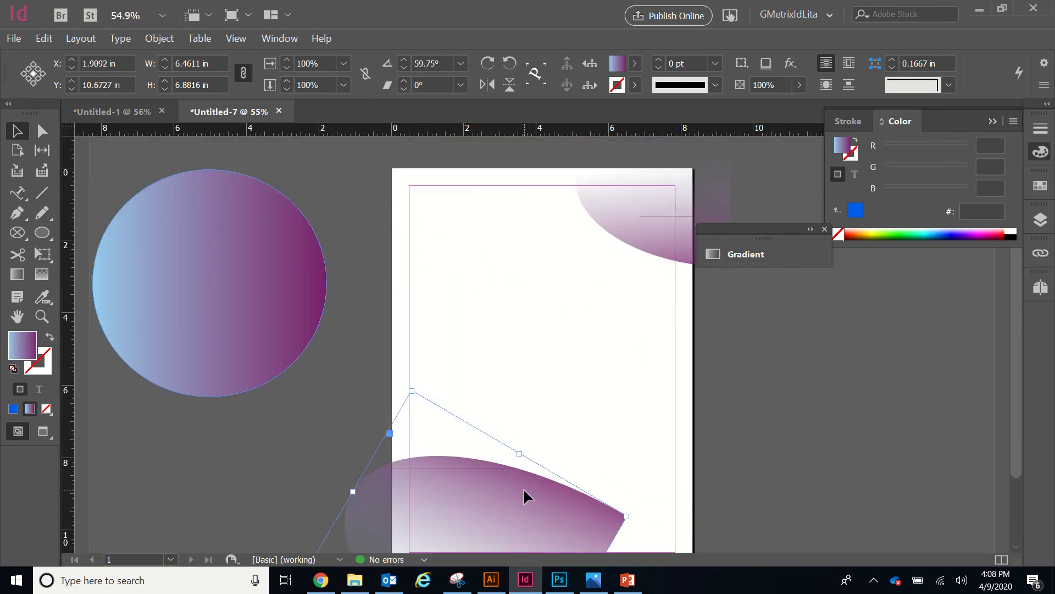
{"action": "scroll", "coordinate": [671, 418], "scroll_direction": "down", "scroll_amount": 1}
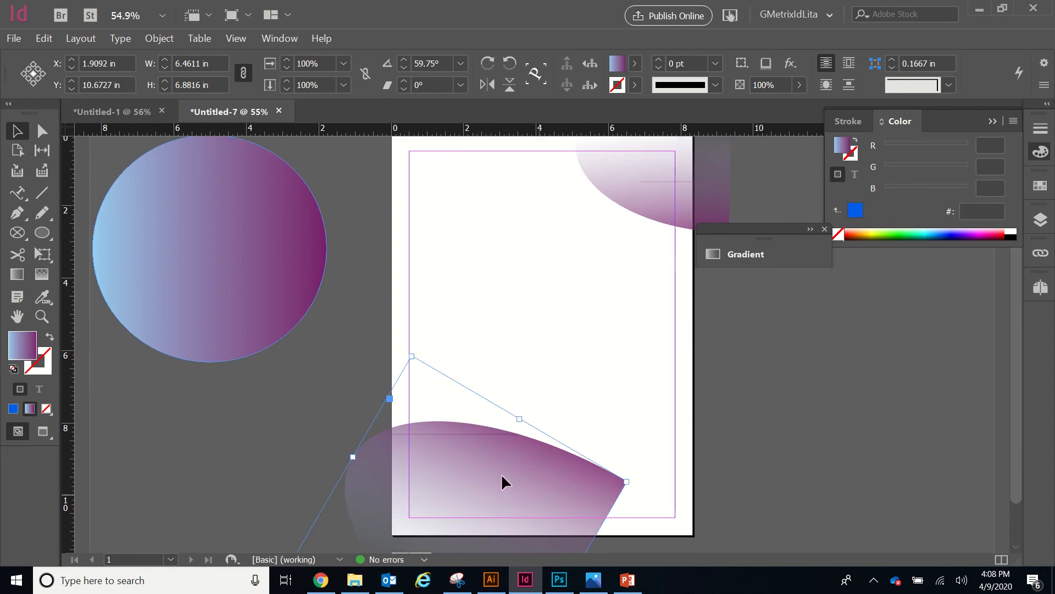
Undo the rotation and placement of the two ellipse halves and the Scissors cuts that split the ellipse
{"action": "key", "text": "ctrl+z"}
{"action": "key", "text": "ctrl+z"}
{"action": "key", "text": "ctrl+z"}
{"action": "key", "text": "ctrl+z"}
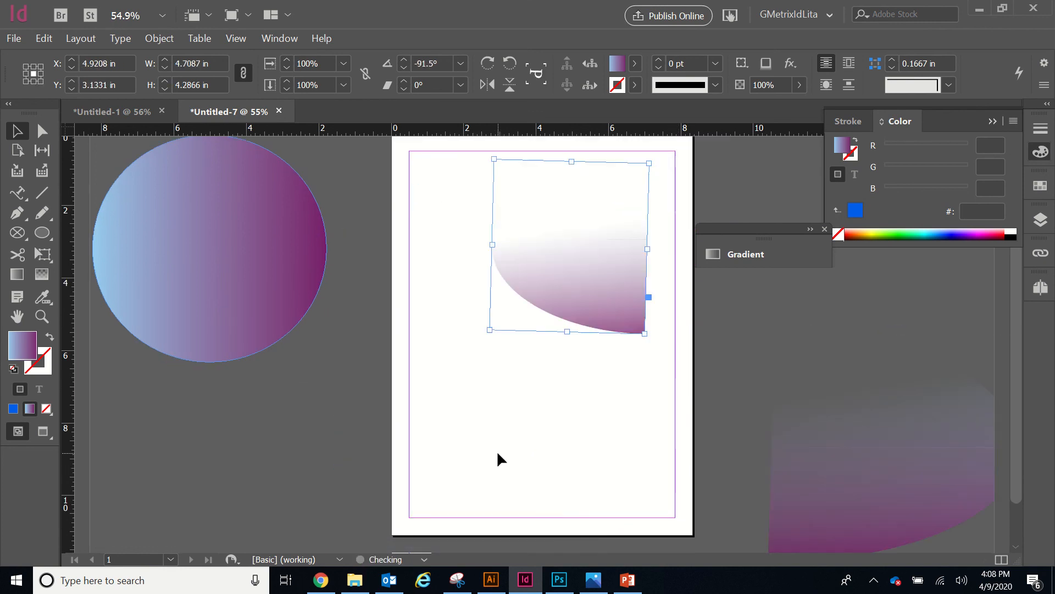
{"action": "key", "text": "ctrl+z"}
{"action": "key", "text": "ctrl+z"}
{"action": "key", "text": "ctrl+z"}
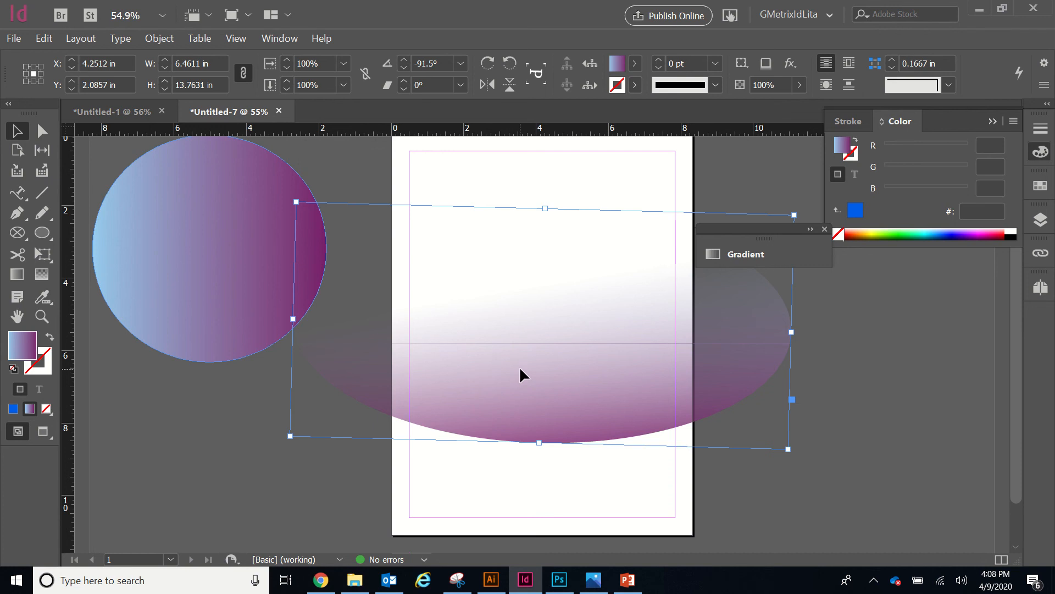
Place one ellipse across the page's top and a copy across its bottom, rotated to 88.75° at about X 4.42 in, Y 10.36 in
{"action": "left_click_drag", "start_coordinate": [520, 366], "coordinate": [567, 502]}
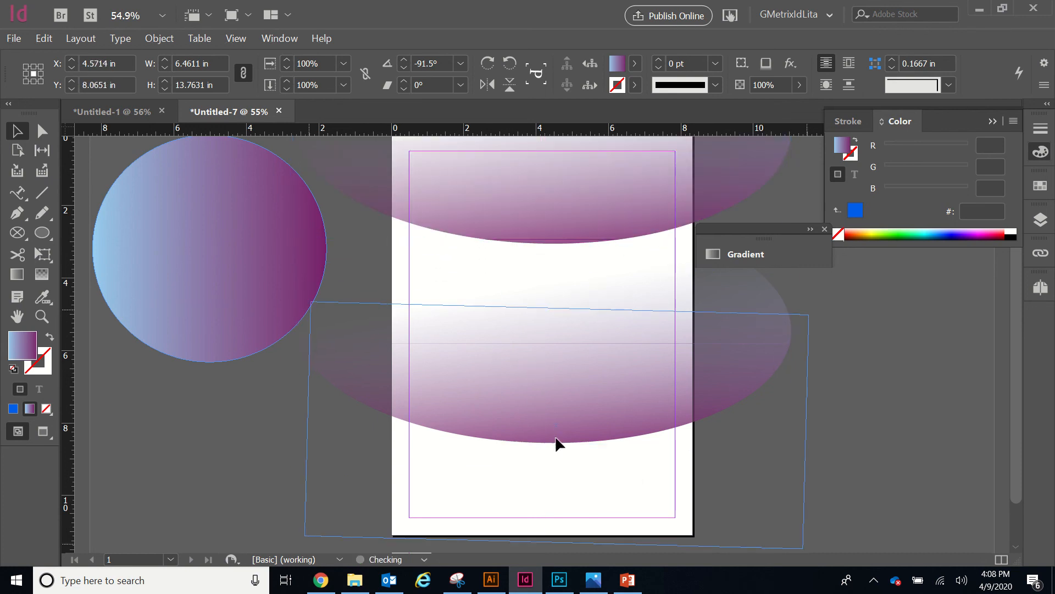
{"action": "scroll", "coordinate": [527, 297], "scroll_direction": "down", "scroll_amount": 1}
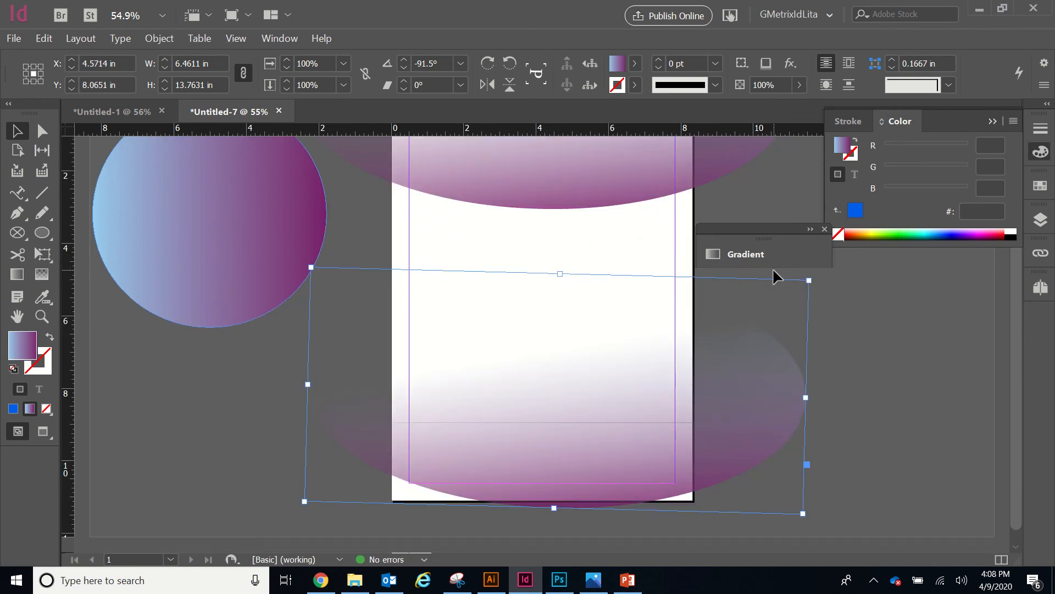
{"action": "left_click_drag", "start_coordinate": [805, 275], "coordinate": [307, 486]}
{"action": "left_click_drag", "start_coordinate": [560, 365], "coordinate": [556, 444]}
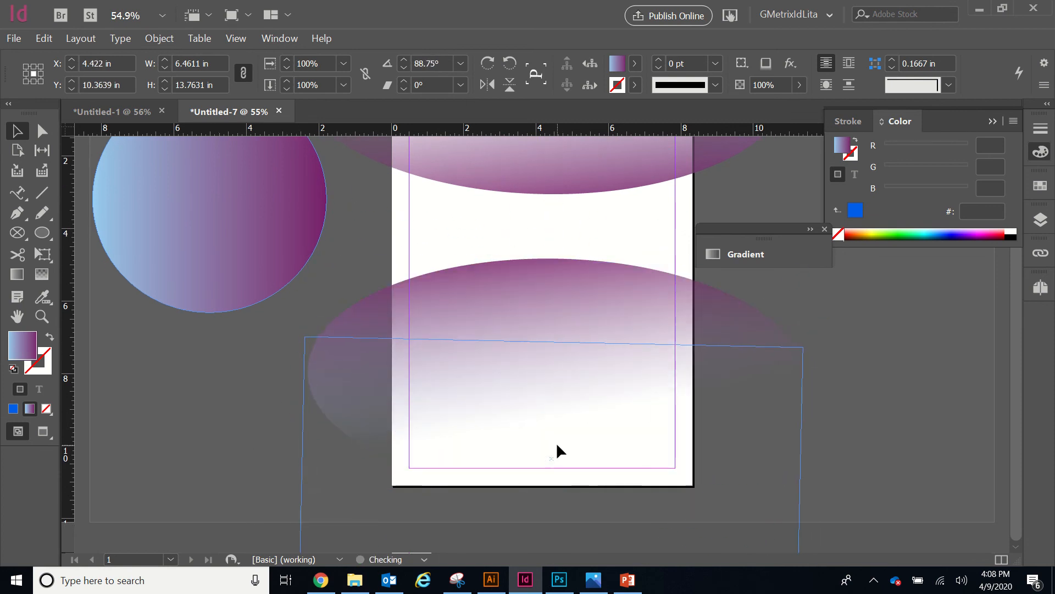
{"action": "scroll", "coordinate": [914, 356], "scroll_direction": "up", "scroll_amount": 2}
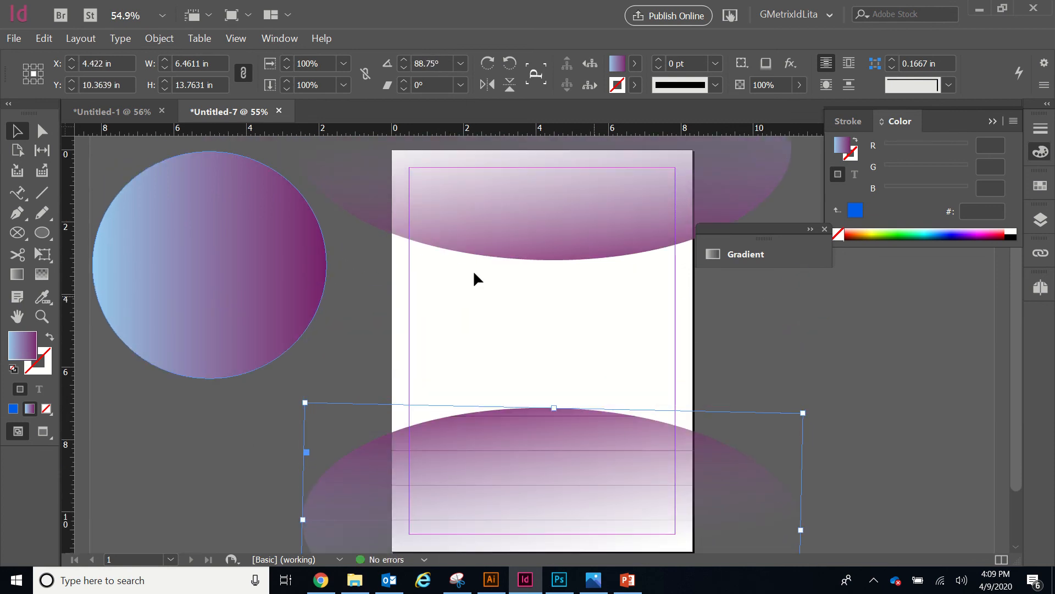
Switch to the Untitled-1 document to view its page with the blue gradient shapes
{"action": "left_click", "coordinate": [97, 113]}
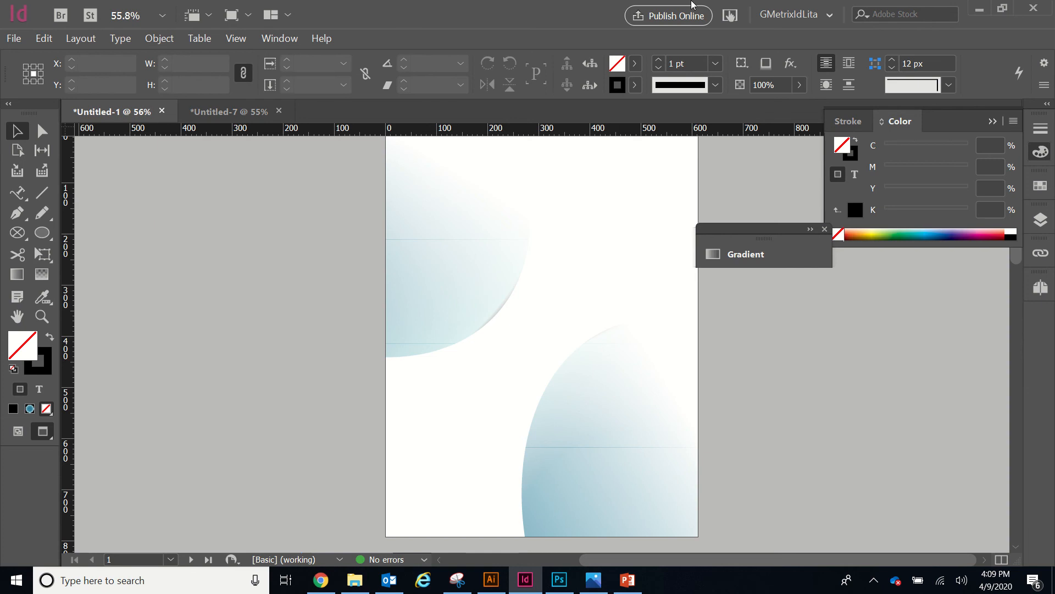